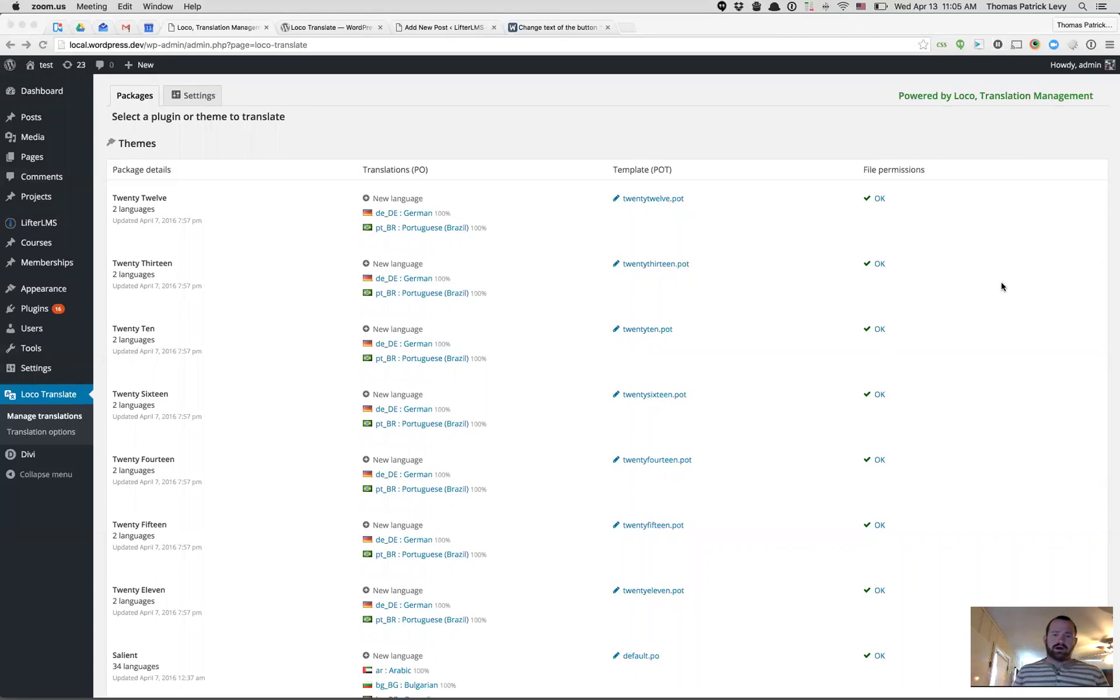
Close the 'Change text of the button' browser tab.
left_click(607, 28)
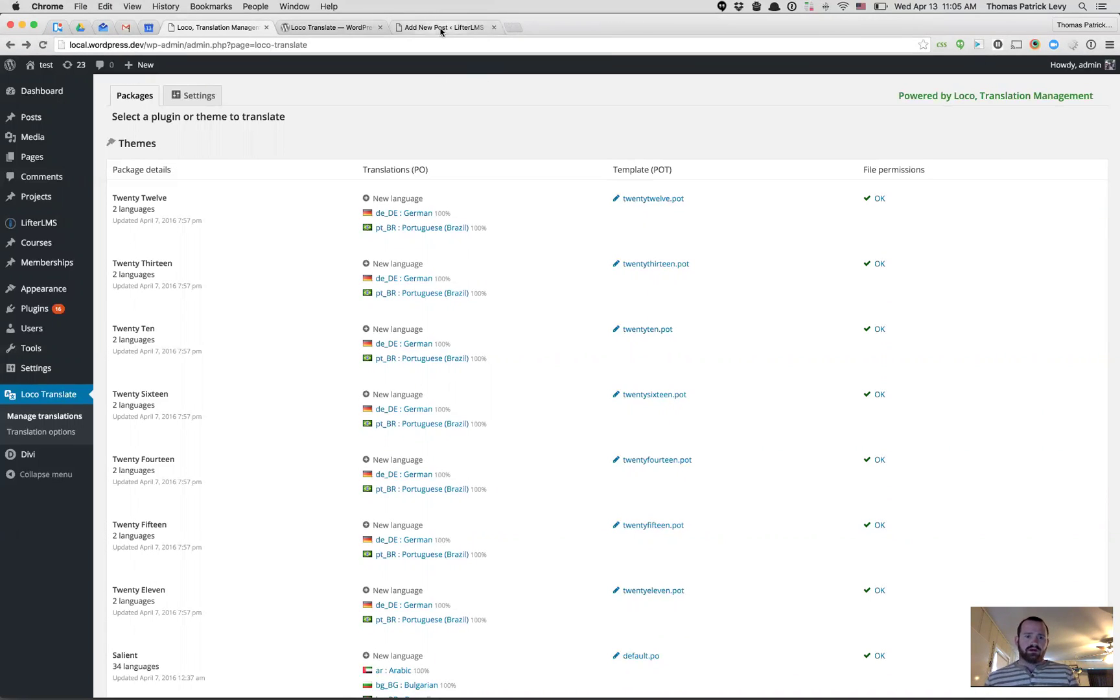
Load local.wordpress.dev in a fresh Chrome tab.
key("super+t")
type("local")
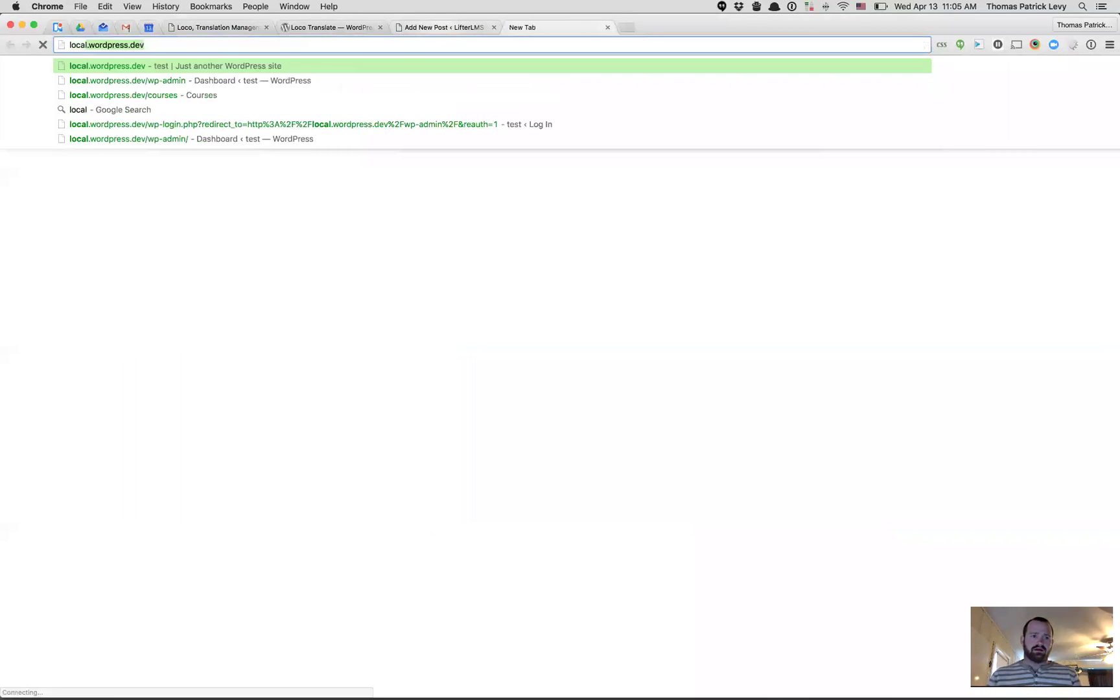
key("super+w")
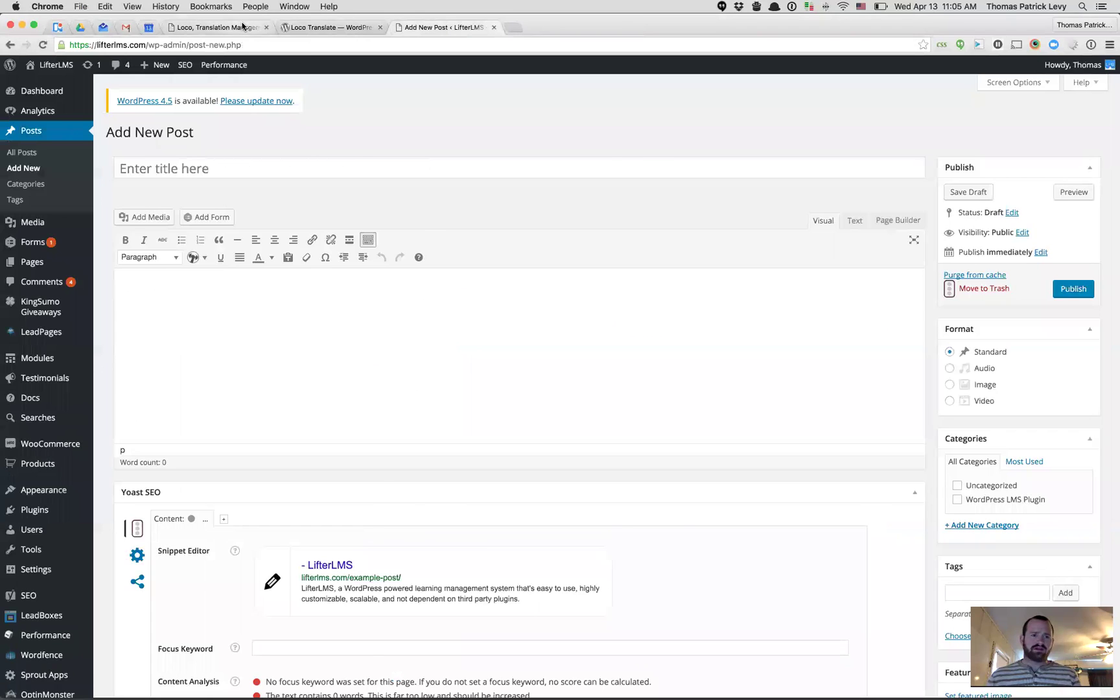
left_click(243, 27)
key("super+t")
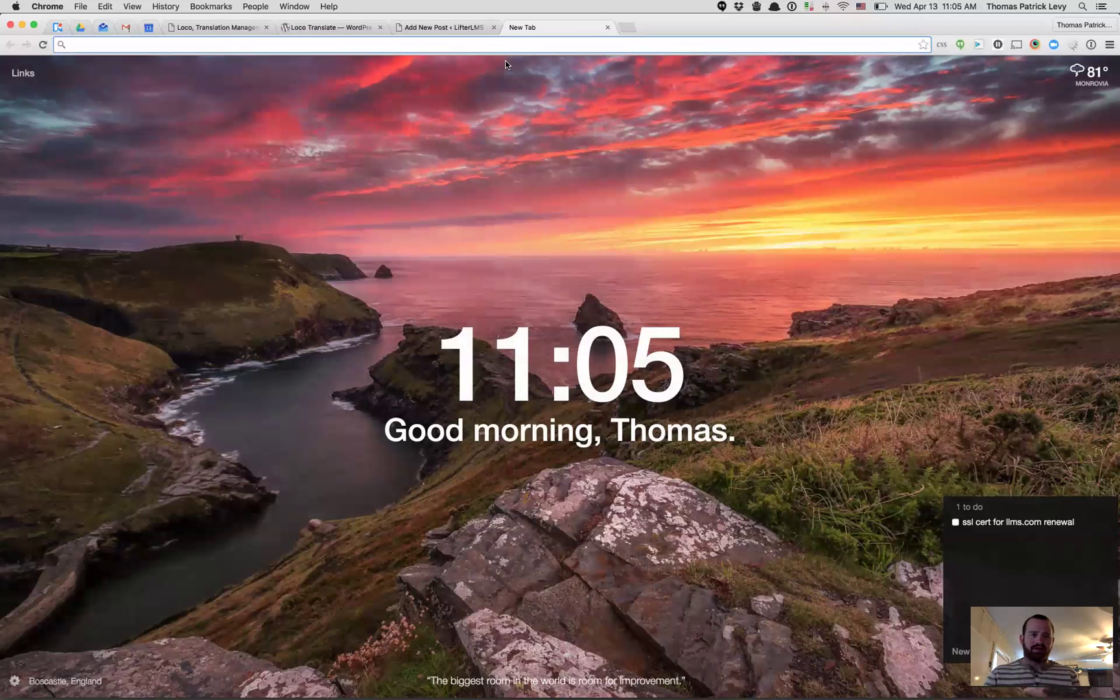
type("local.wordpress.dev")
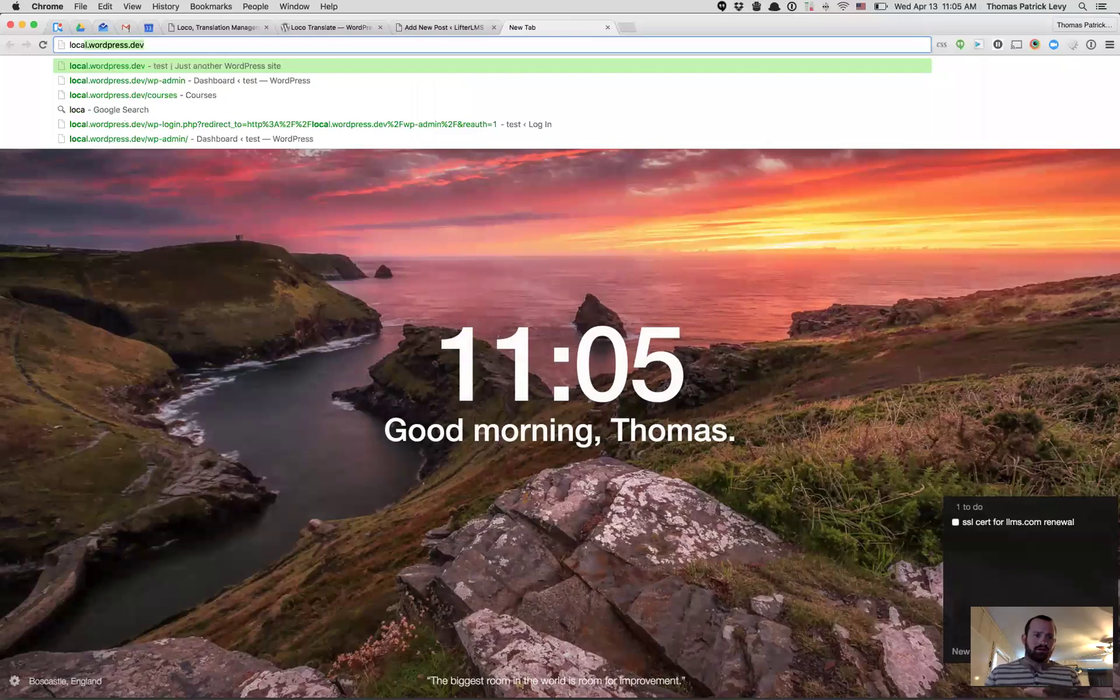
key("Return")
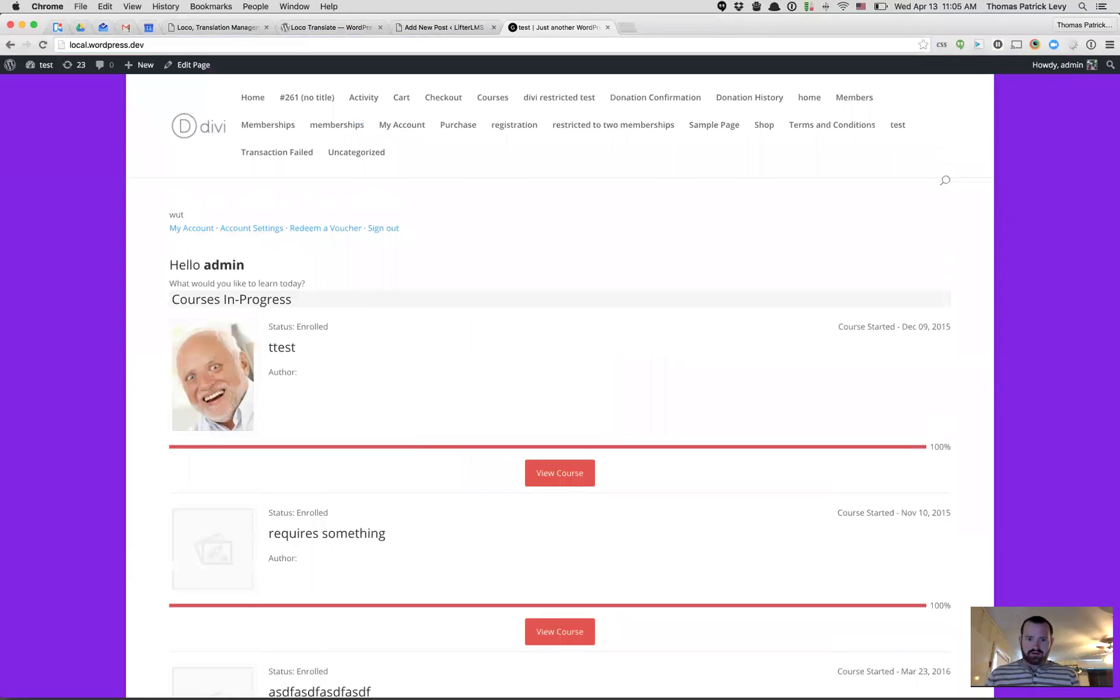
Open Free Course's 'Your first lesson' page, then return to Loco Translate's packages list.
left_click(484, 100)
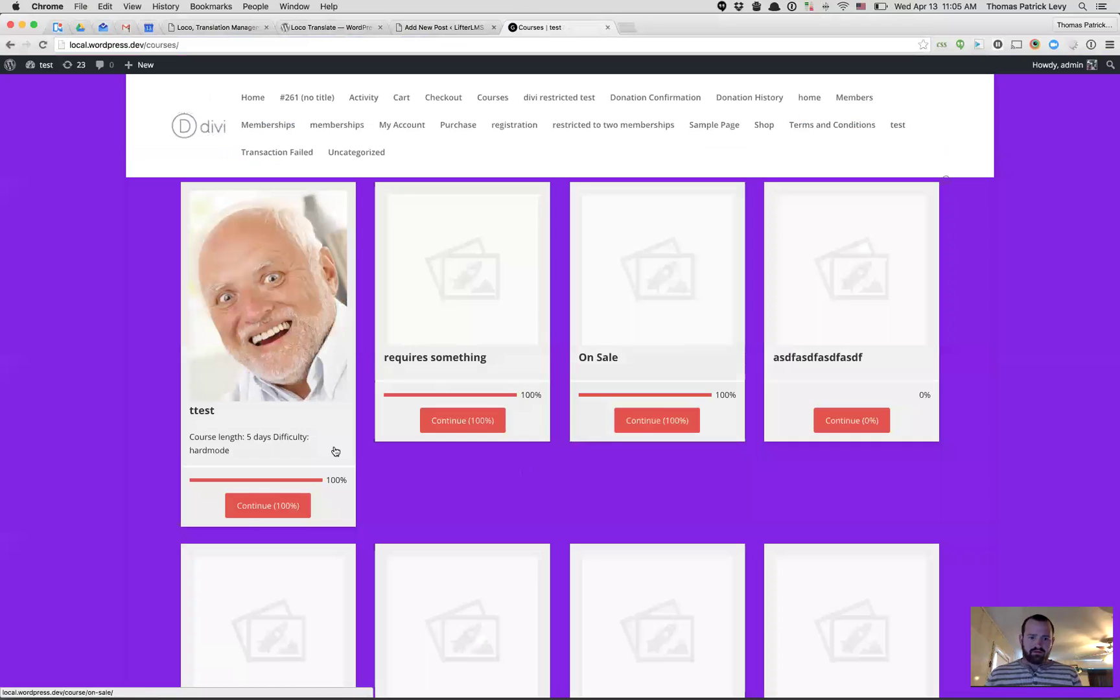
scroll(542, 475, "down", 3)
scroll(543, 478, "down", 3)
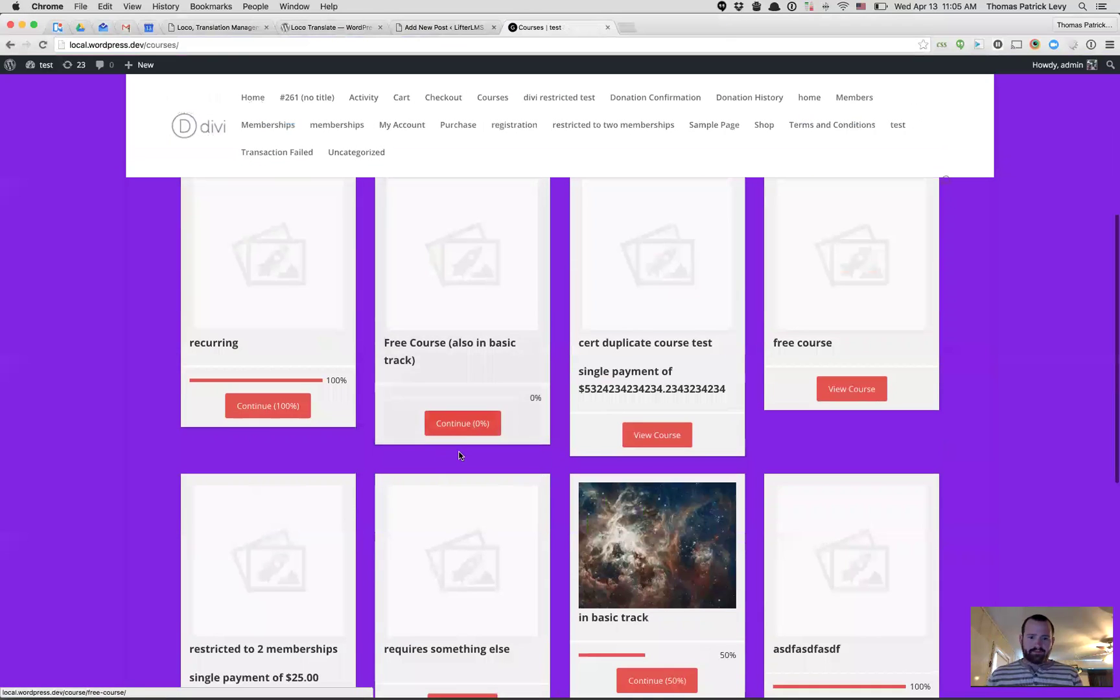
left_click(491, 415)
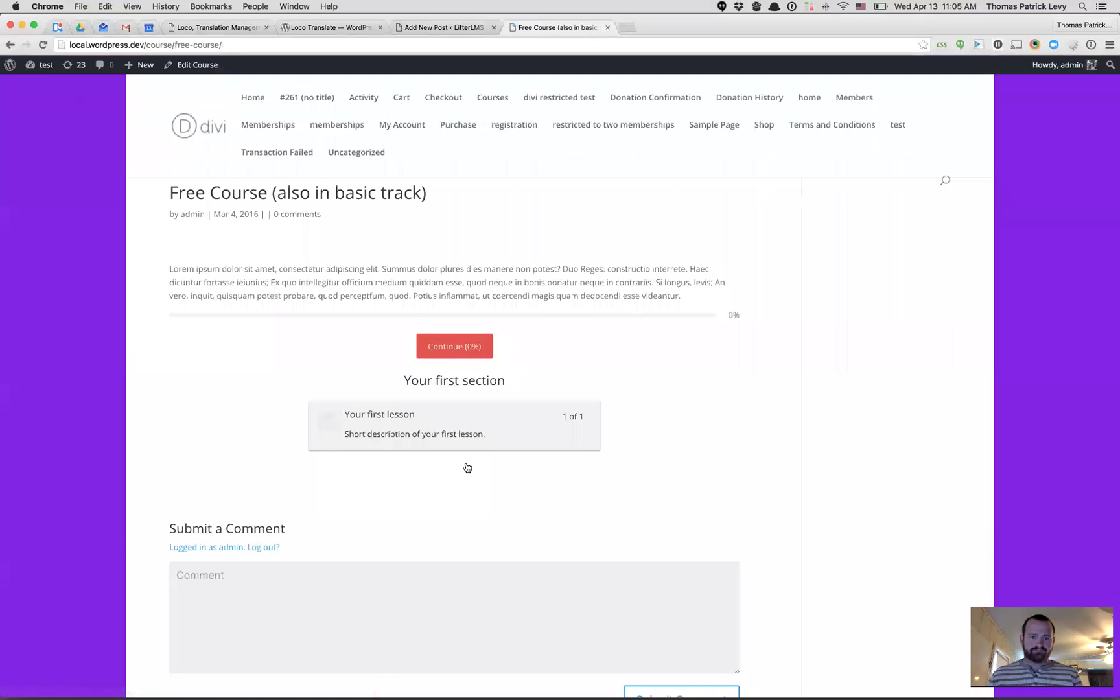
left_click(468, 348)
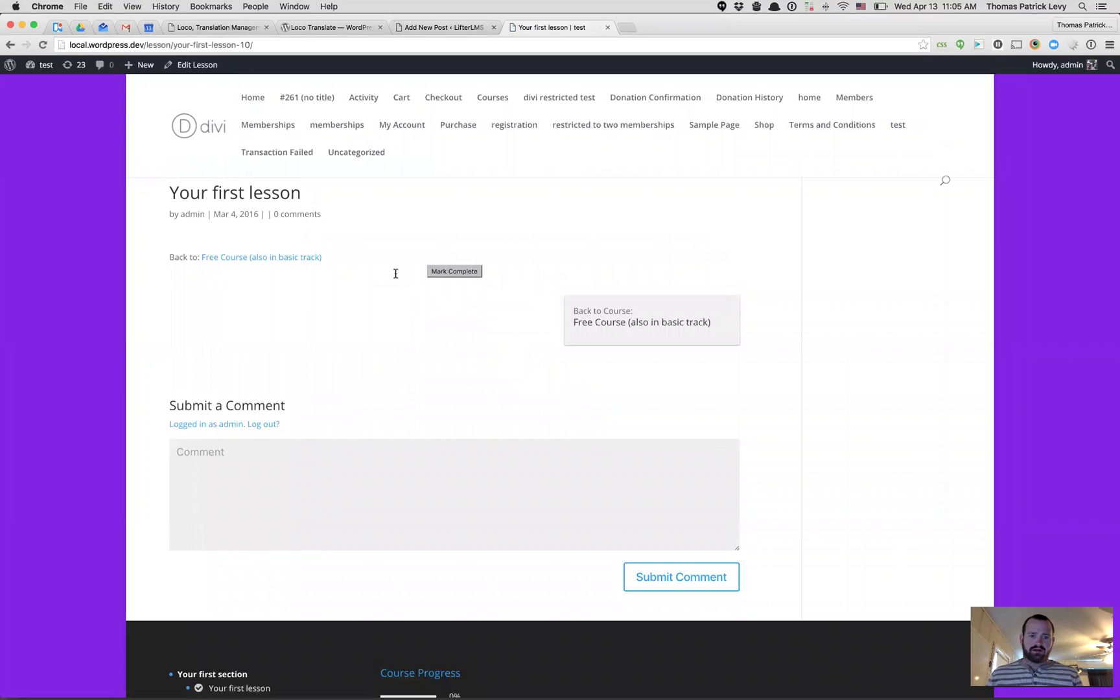
left_click(317, 28)
left_click(216, 27)
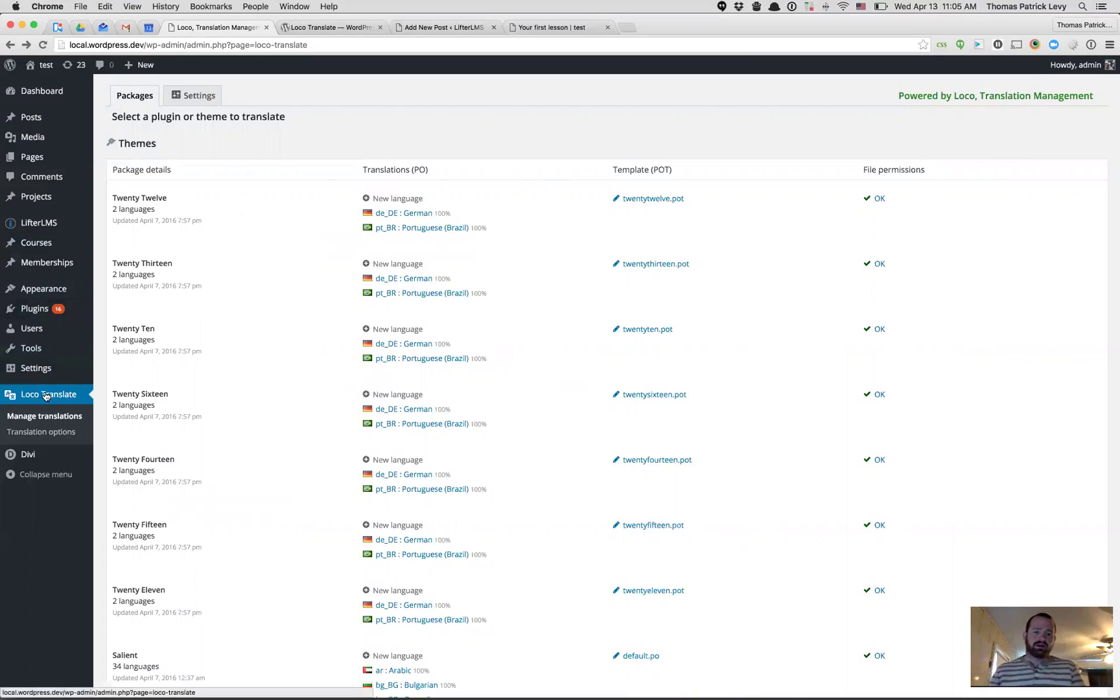
Search the packages page for 'lifterlms' and scroll to the LifterLMS row with en_US English.
key("super+f")
key("Escape")
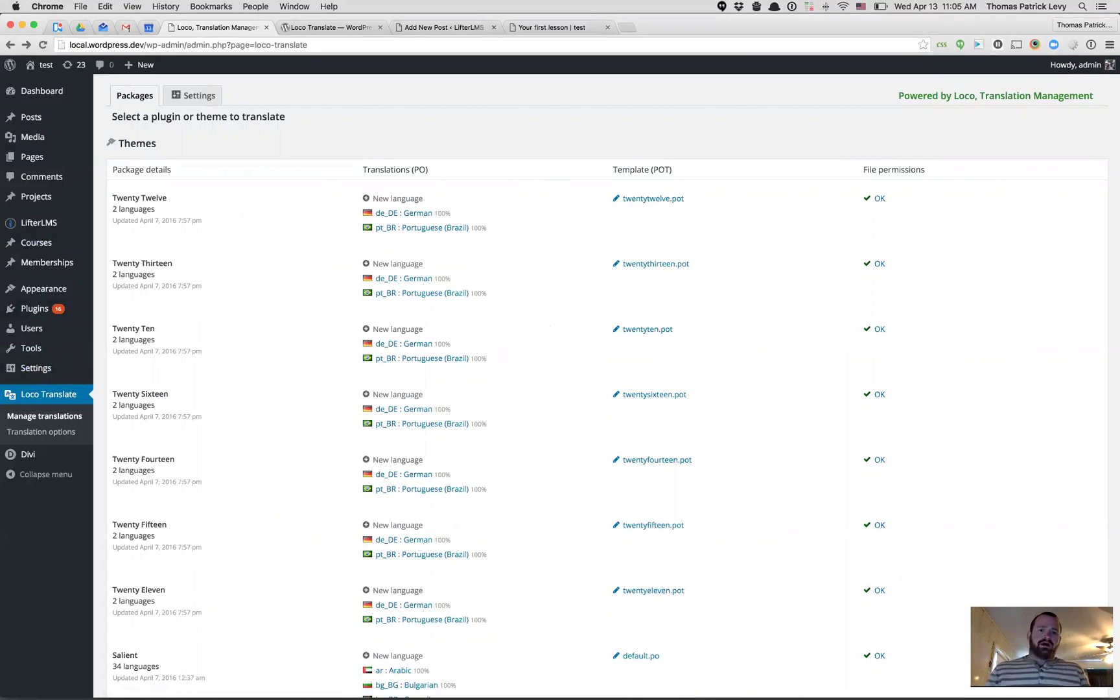
key("super+f")
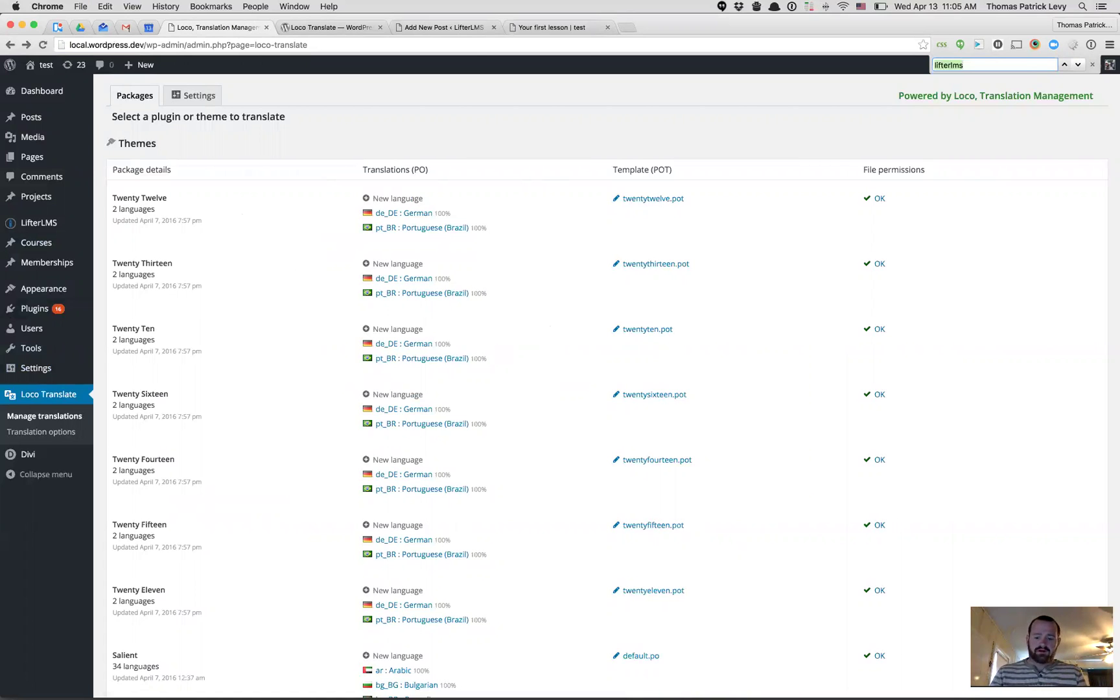
type("lifterlms")
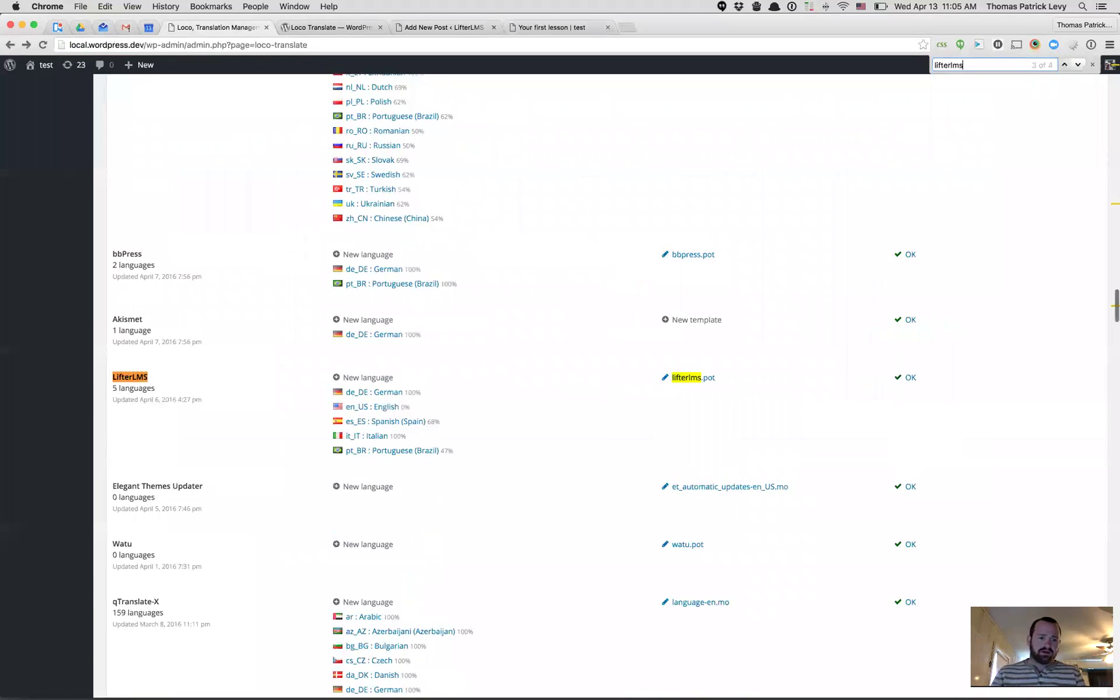
scroll(155, 200, "up", 15)
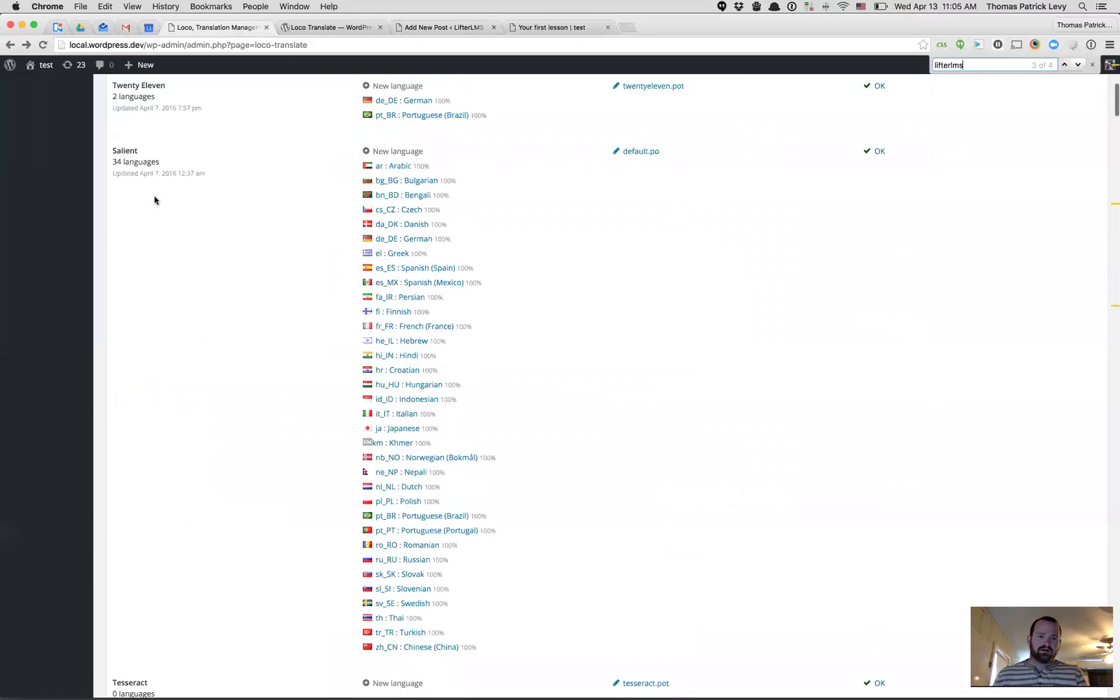
scroll(195, 162, "up", 8)
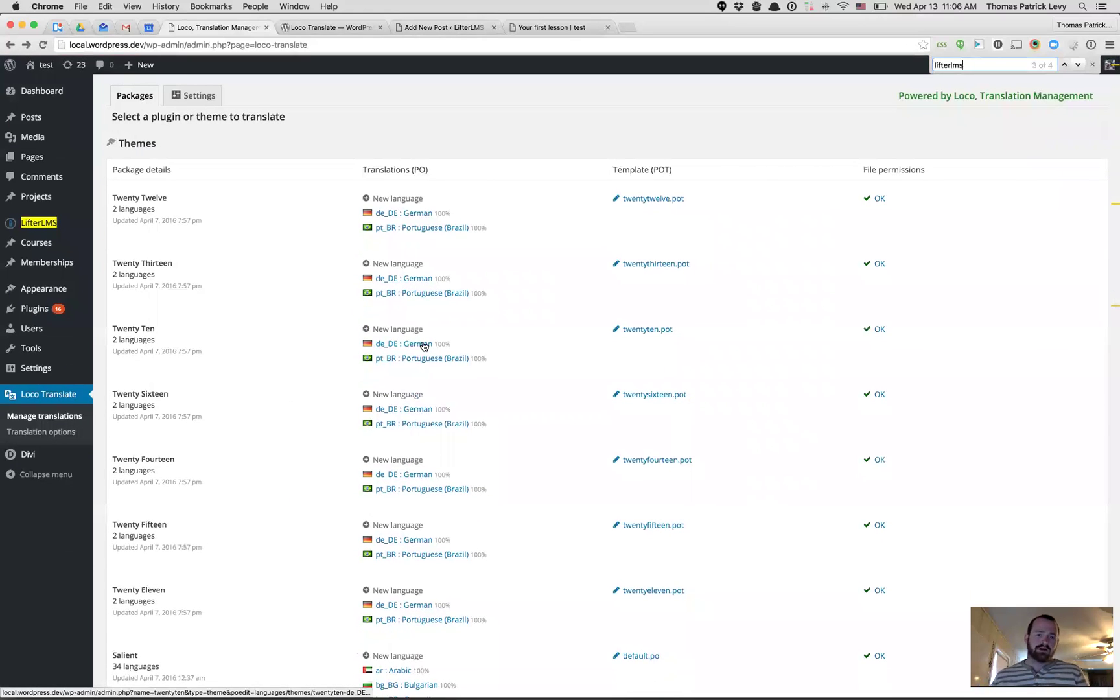
scroll(424, 345, "down", 20)
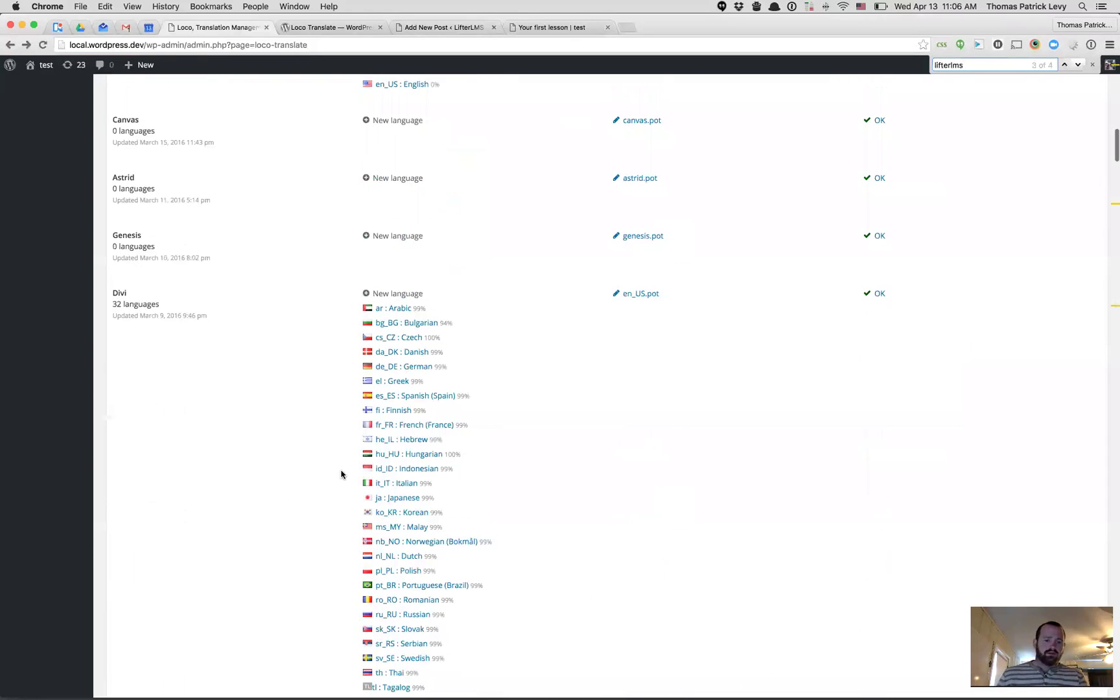
scroll(342, 475, "down", 20)
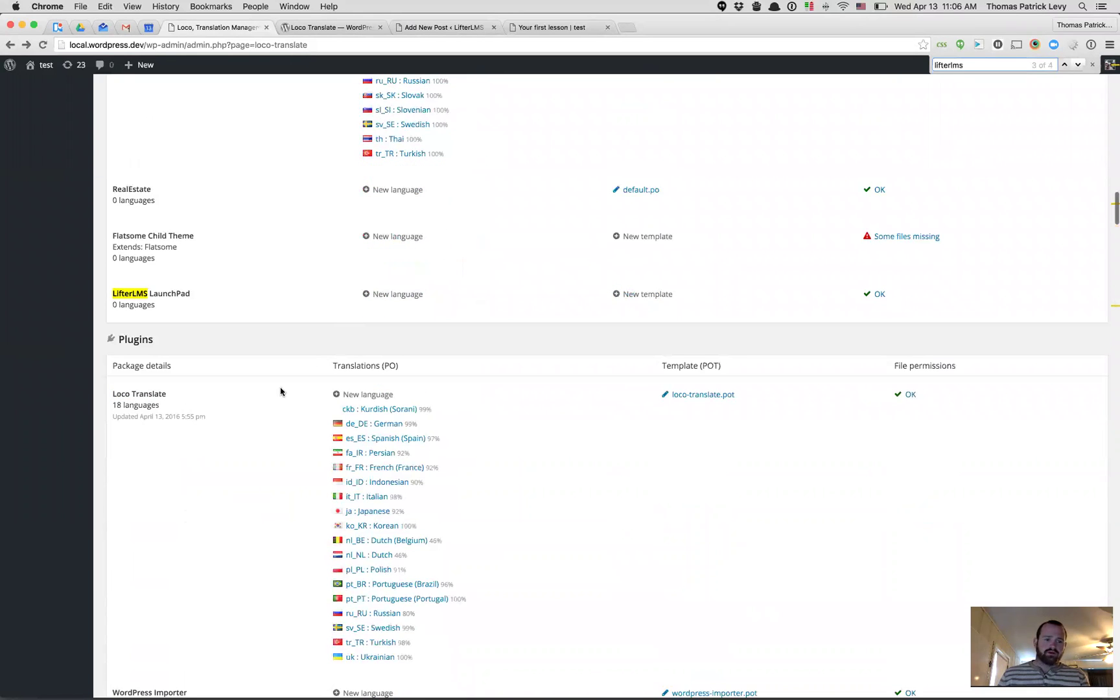
scroll(281, 391, "down", 20)
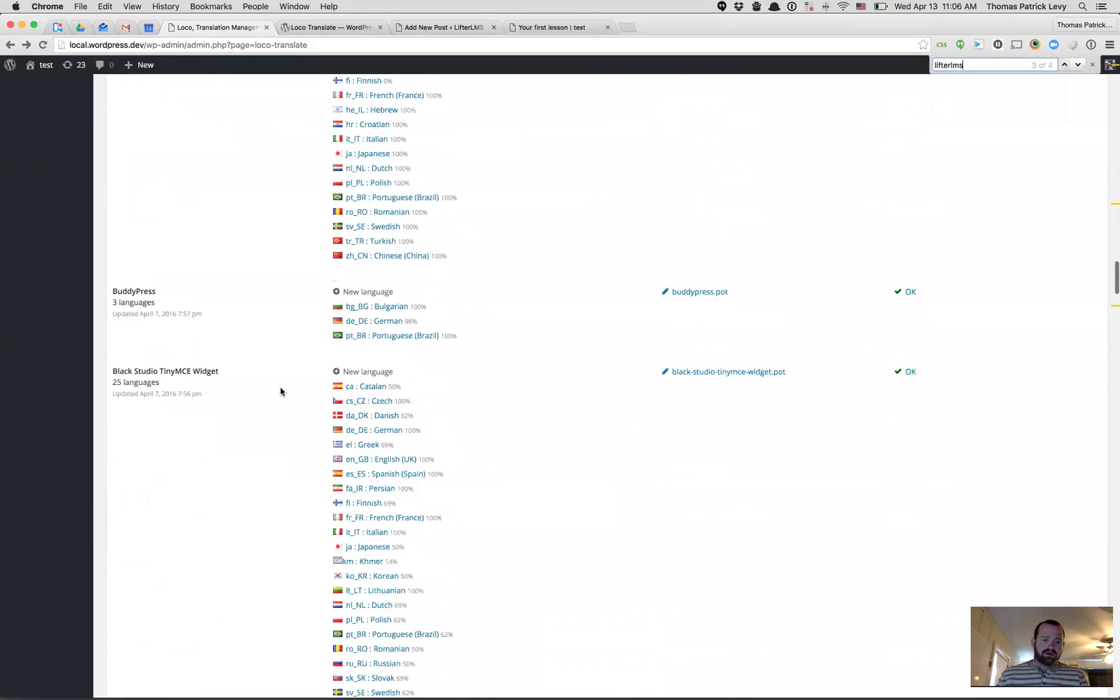
scroll(280, 391, "down", 10)
scroll(280, 387, "up", 1)
scroll(295, 560, "down", 1)
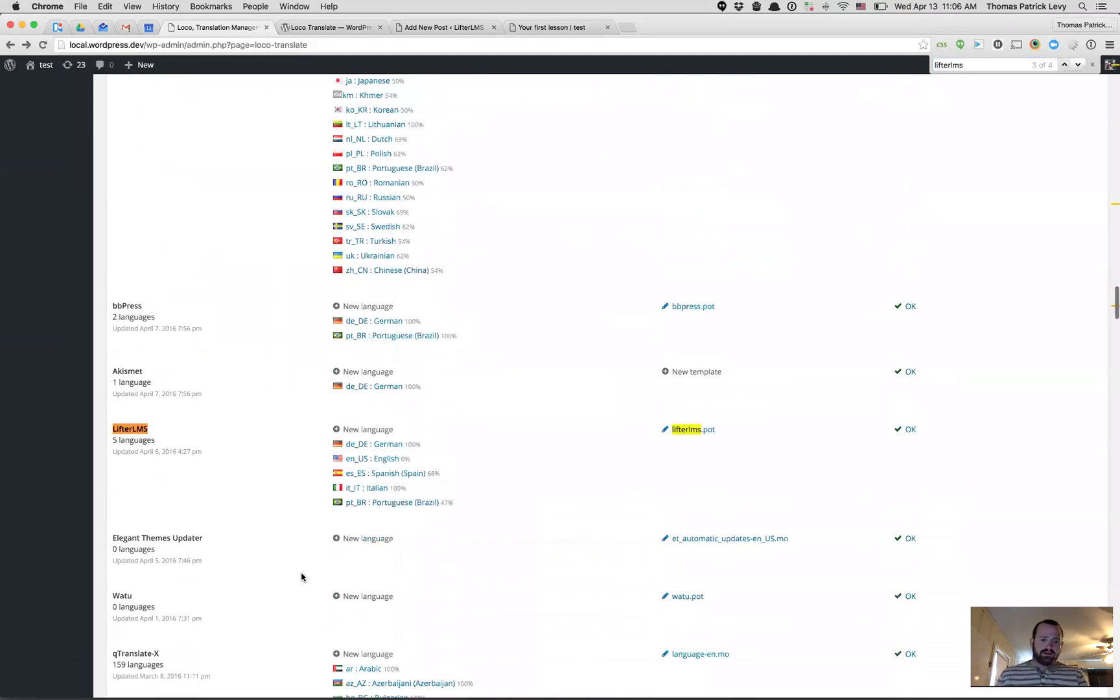
scroll(302, 577, "down", 1)
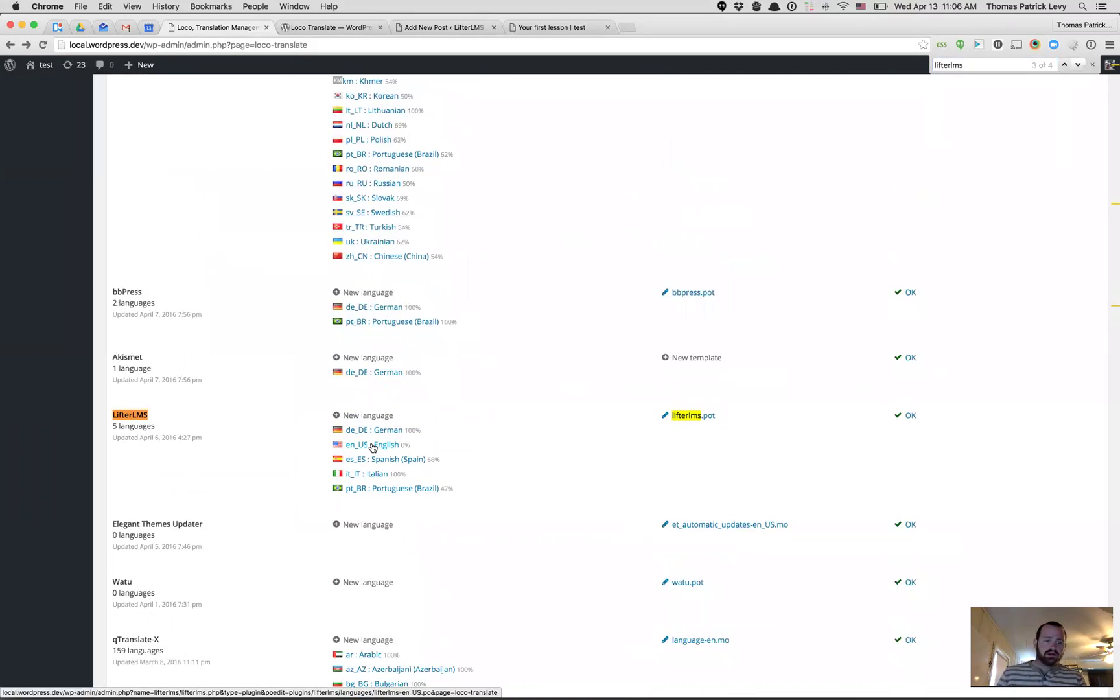
left_click(373, 446)
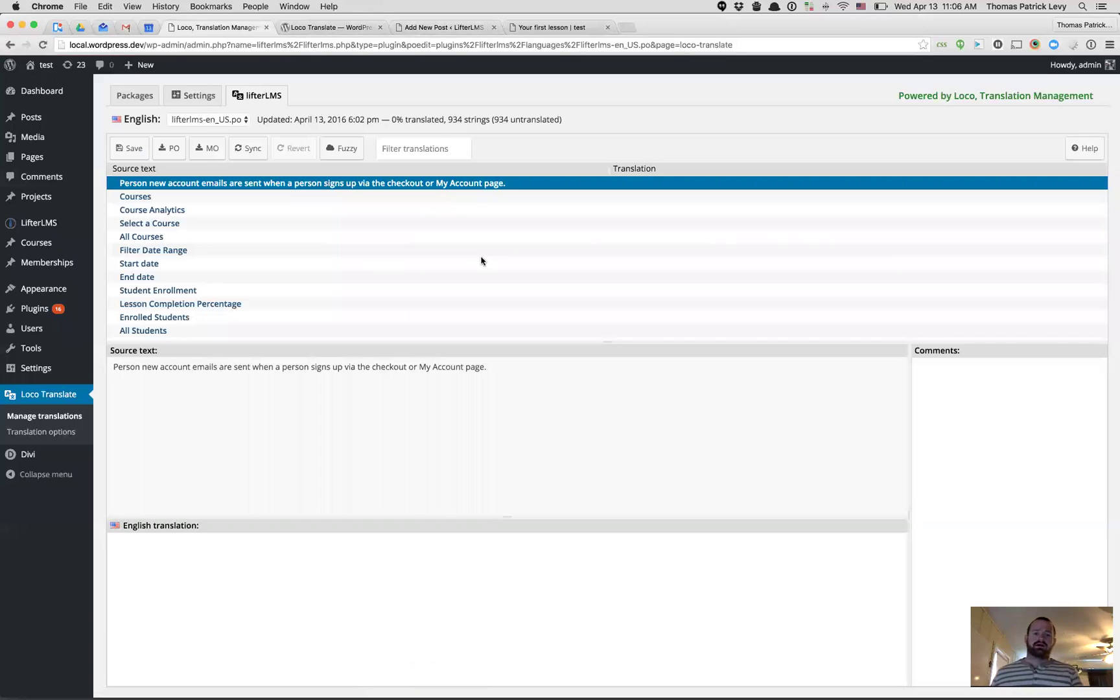
left_click(422, 146)
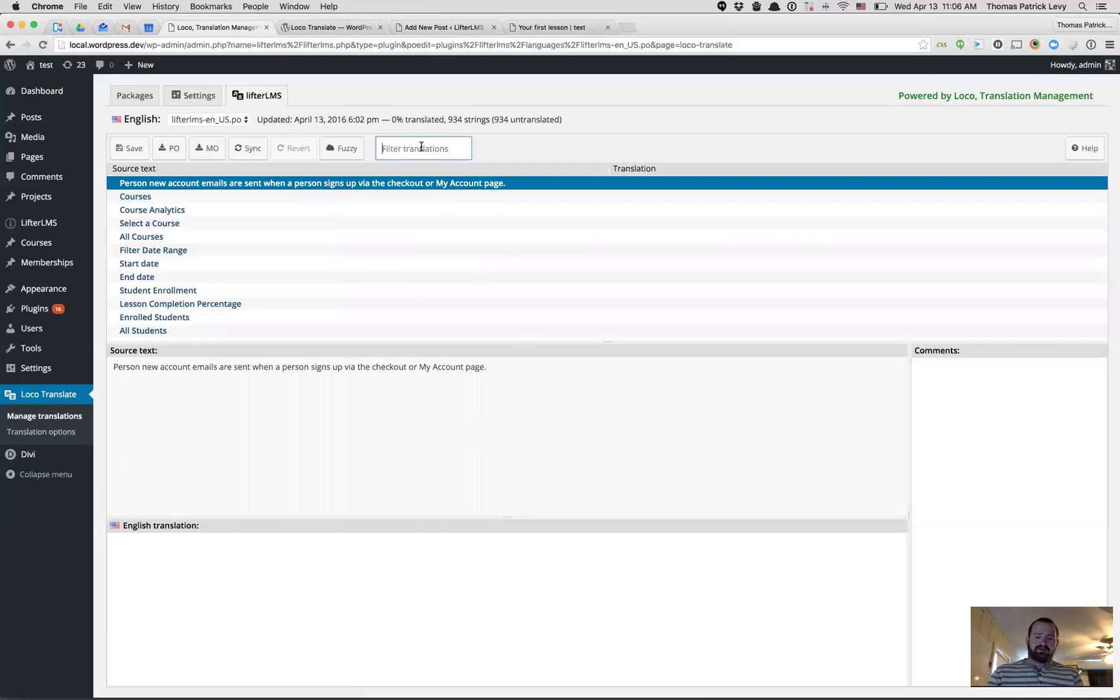
type("Mark")
key("BackSpace")
key("BackSpace")
key("BackSpace")
key("BackSpace")
key("BackSpace")
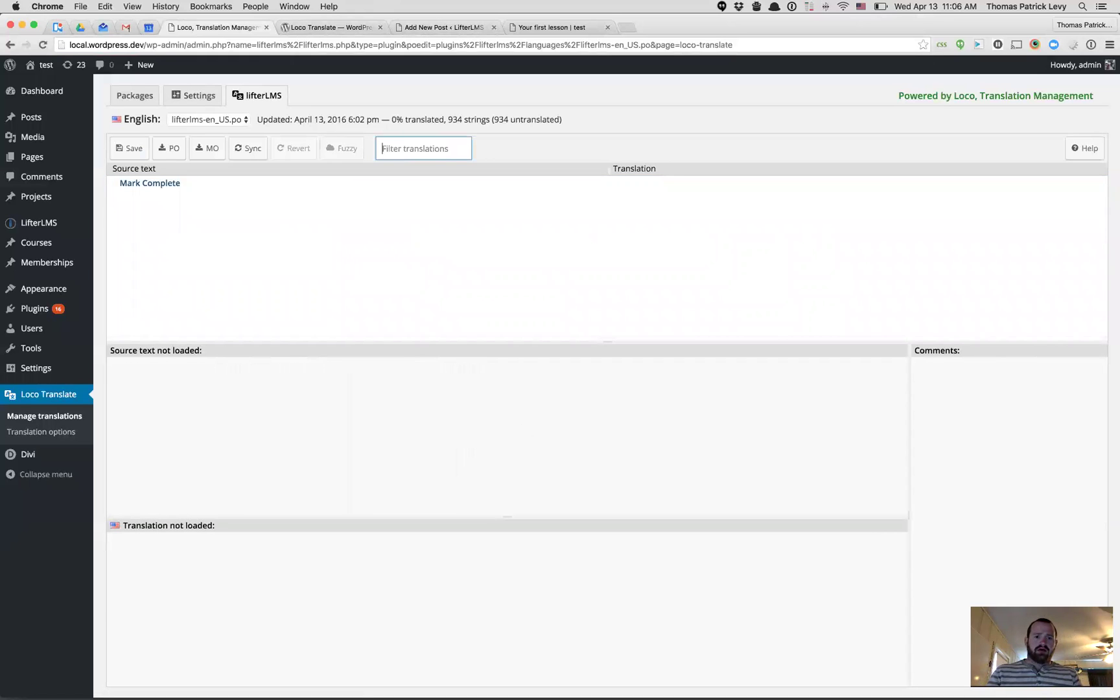
scroll(283, 292, "down", 5)
scroll(282, 293, "down", 15)
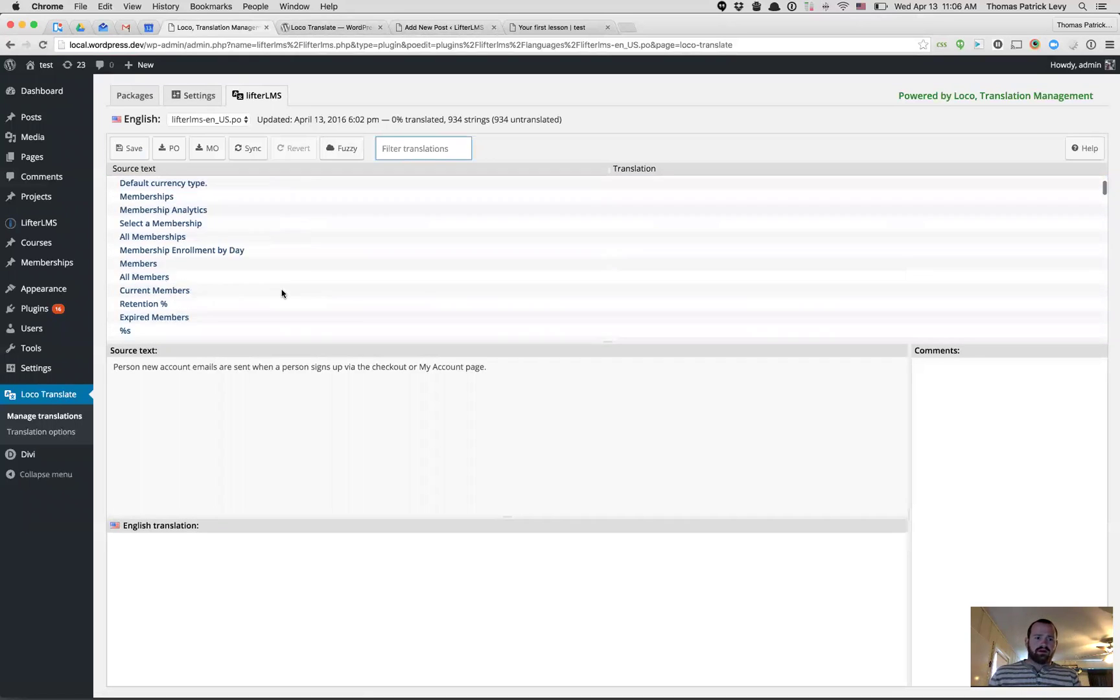
scroll(282, 293, "down", 15)
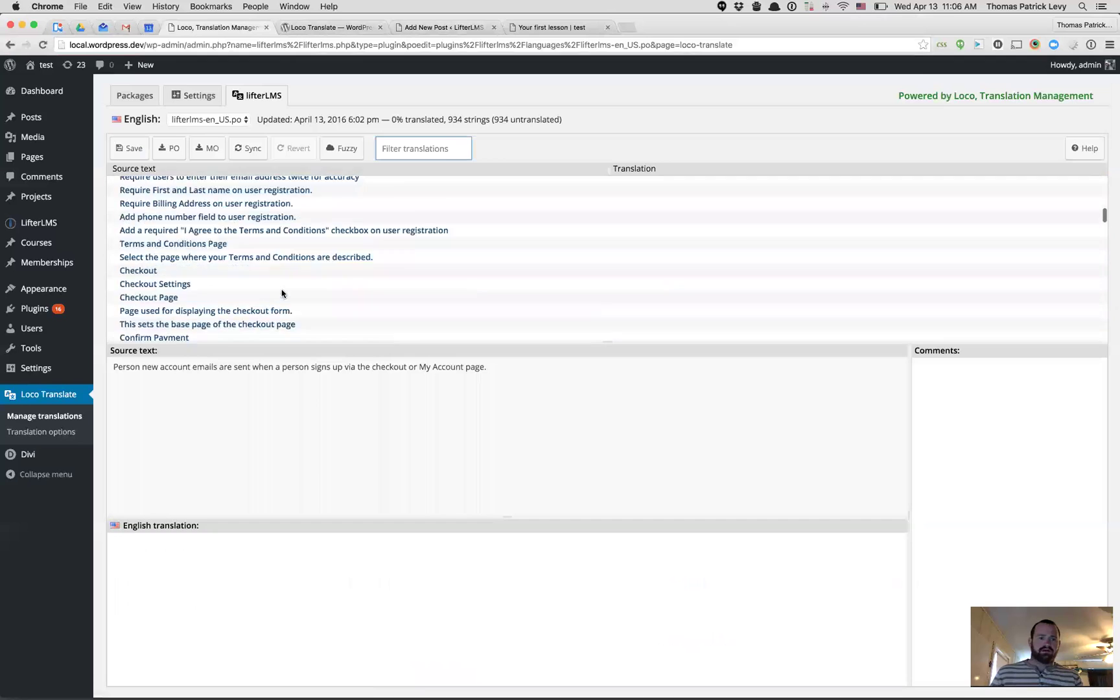
scroll(282, 293, "down", 20)
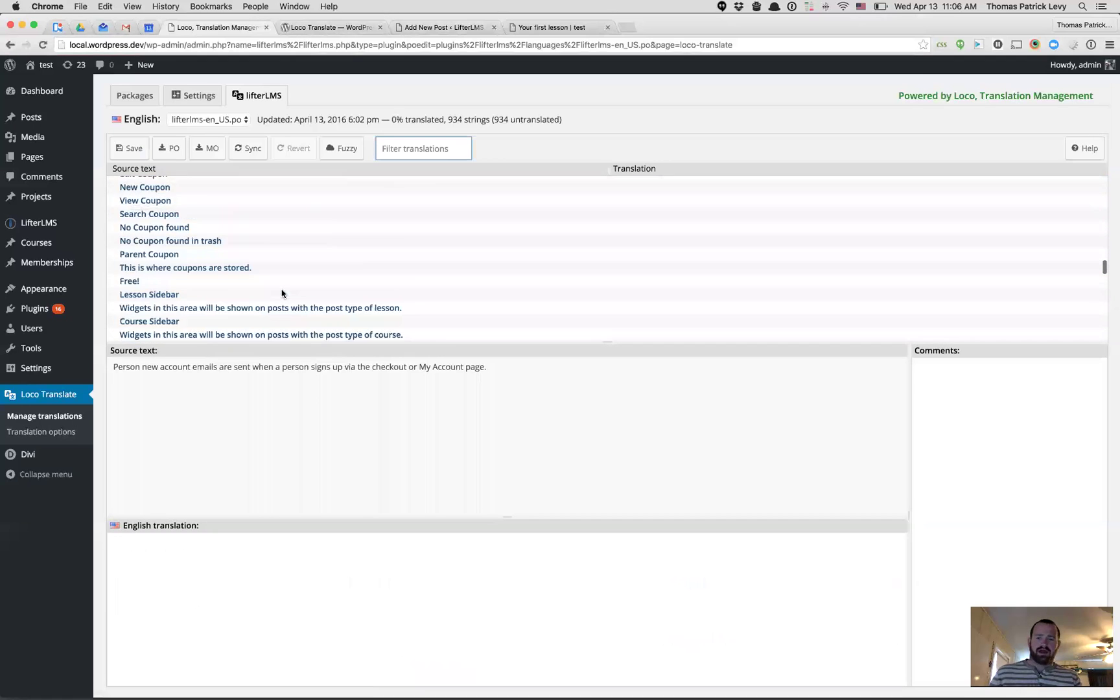
scroll(282, 293, "down", 20)
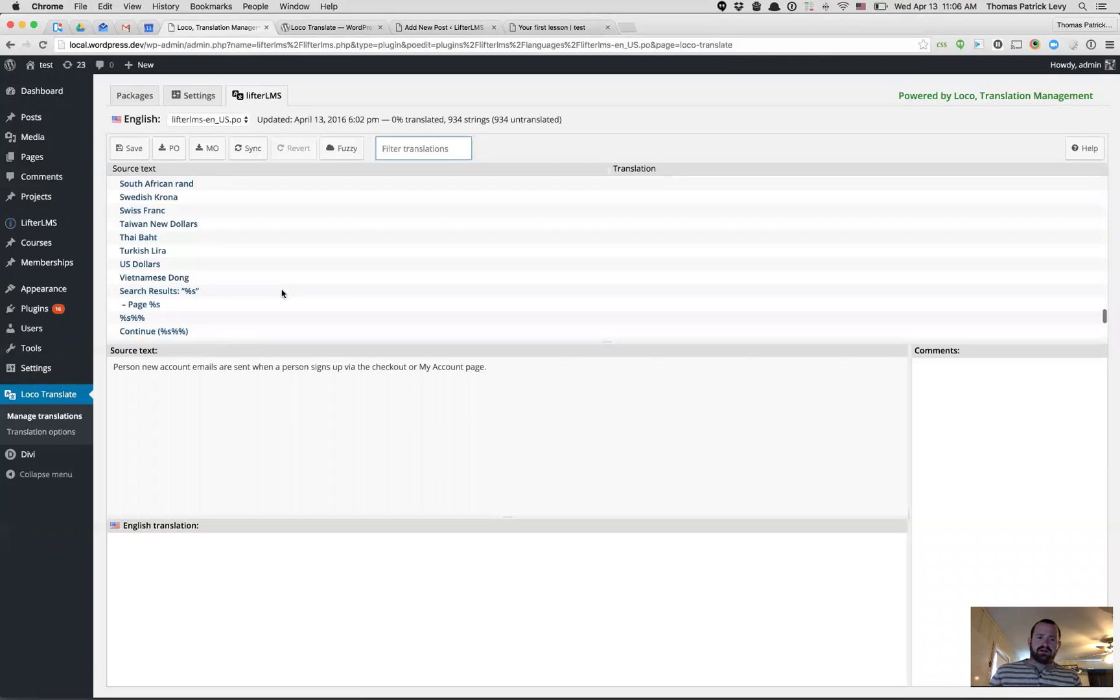
scroll(282, 293, "up", 20)
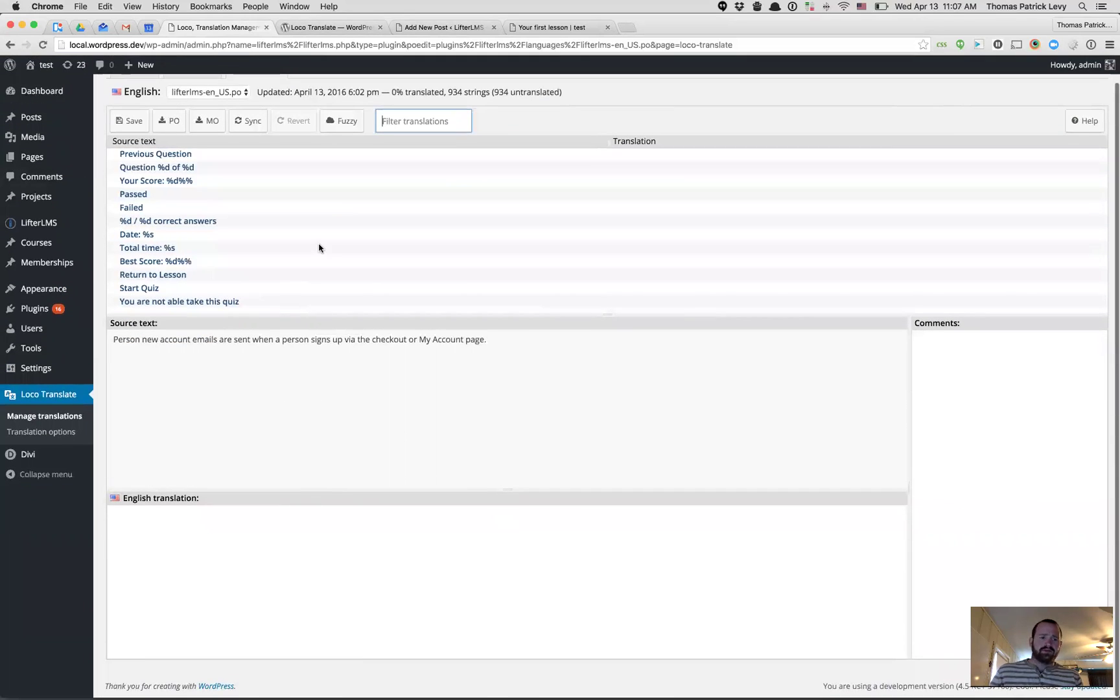
scroll(319, 248, "up", 20)
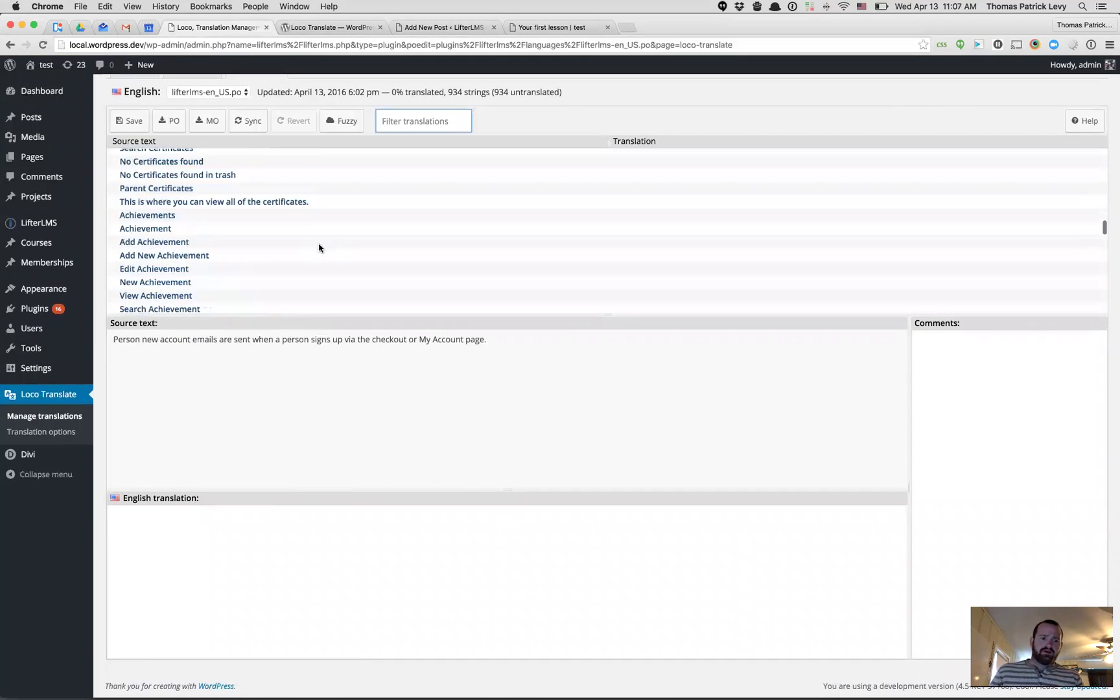
scroll(319, 247, "up", 10)
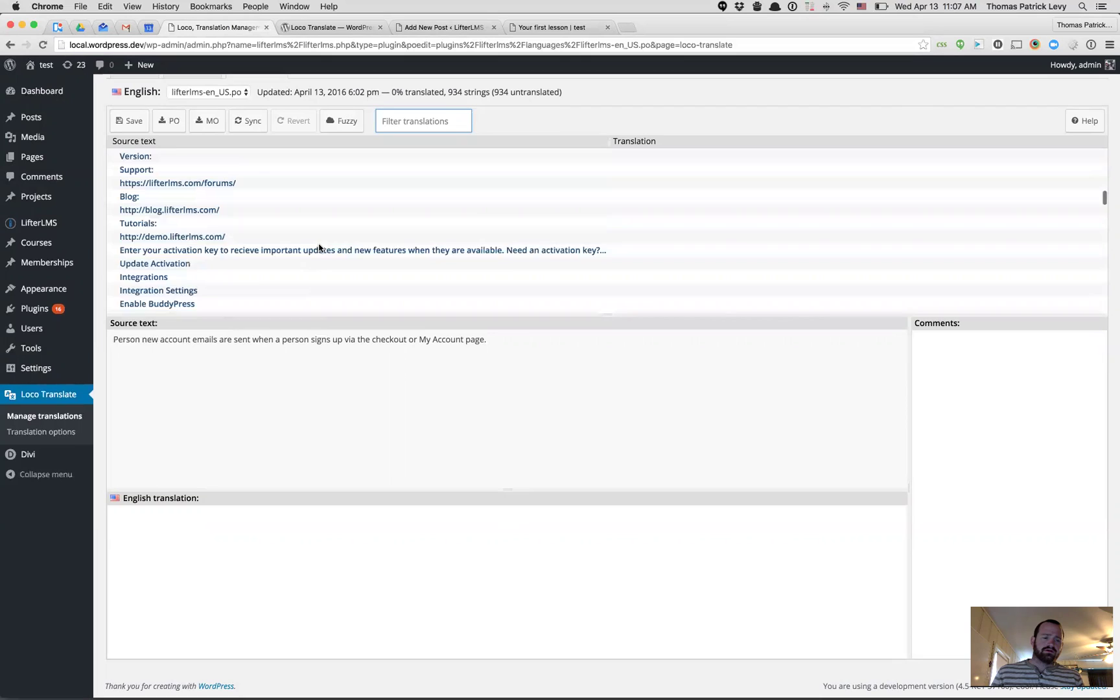
scroll(319, 247, "up", 6)
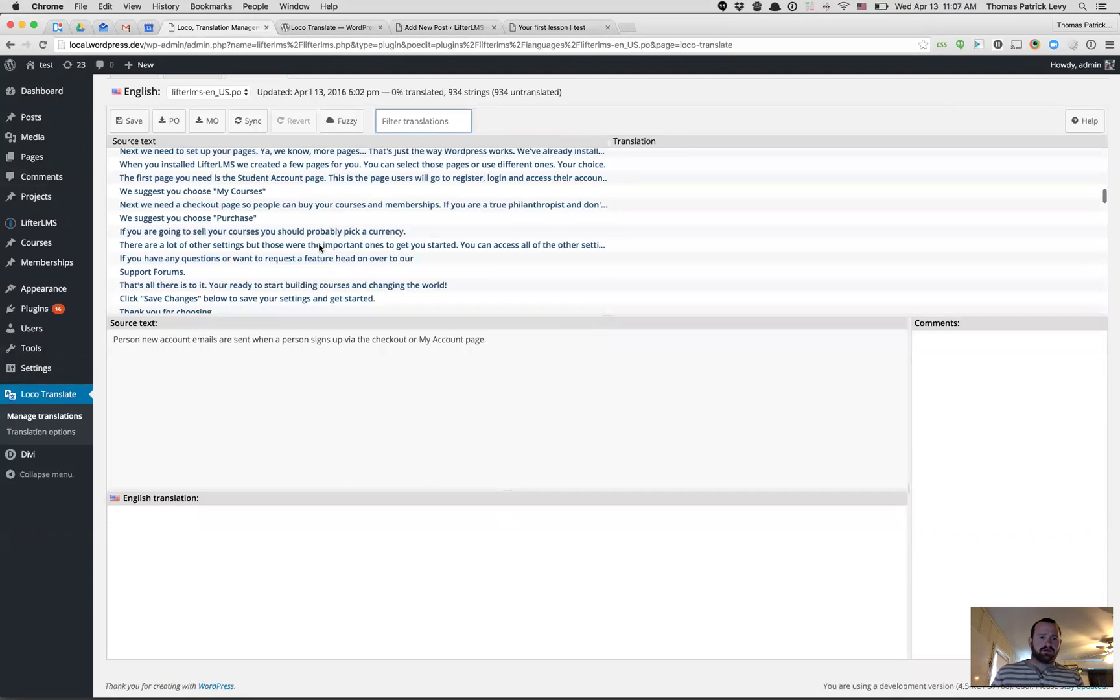
scroll(318, 247, "up", 5)
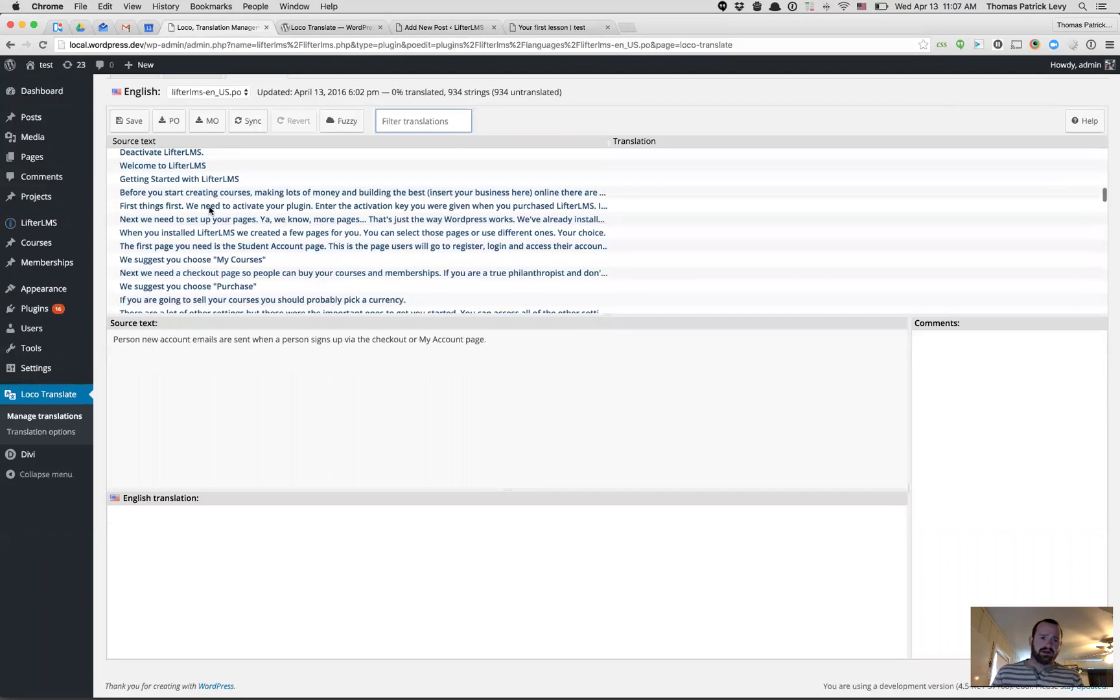
left_click(259, 234)
left_click(236, 207)
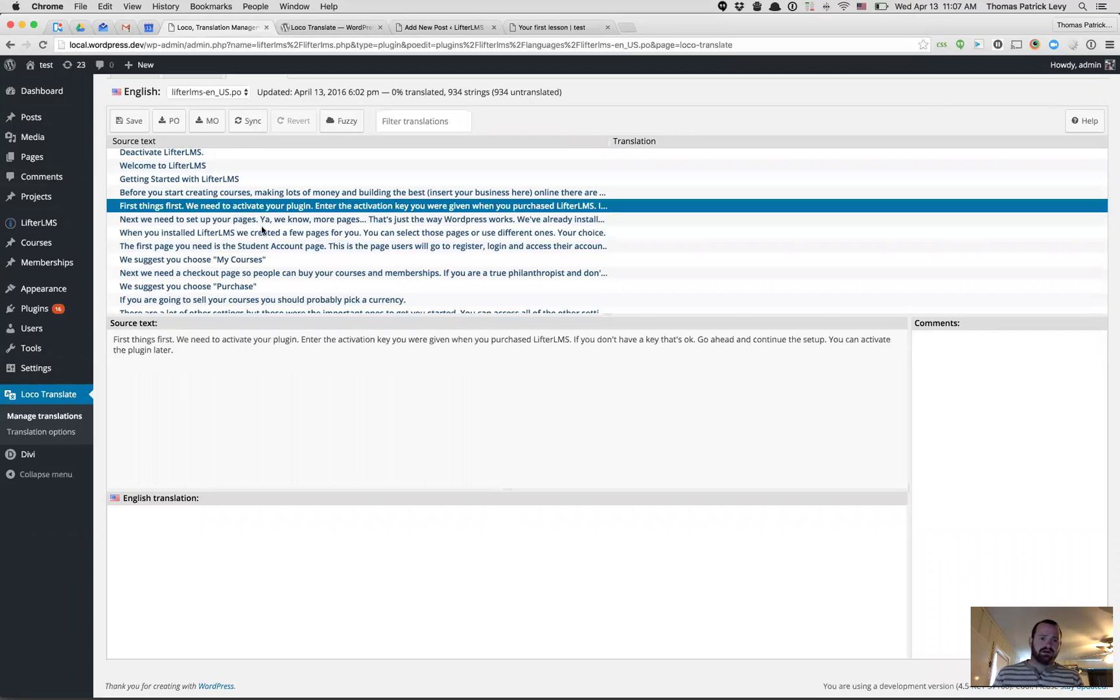
left_click(262, 232)
left_click(259, 219)
scroll(253, 207, "down", 20)
scroll(244, 192, "up", 5)
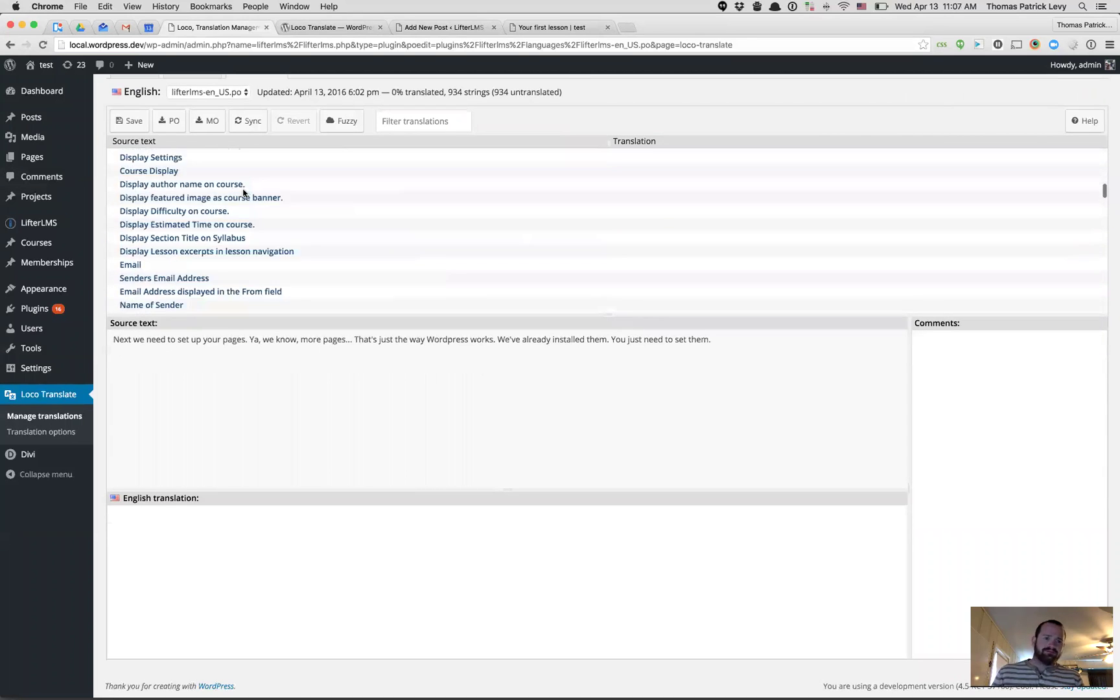
scroll(244, 192, "up", 15)
Filter strings by 'Mark', select Mark Complete, and enter the English translation 'Complete!'.
left_click(418, 156)
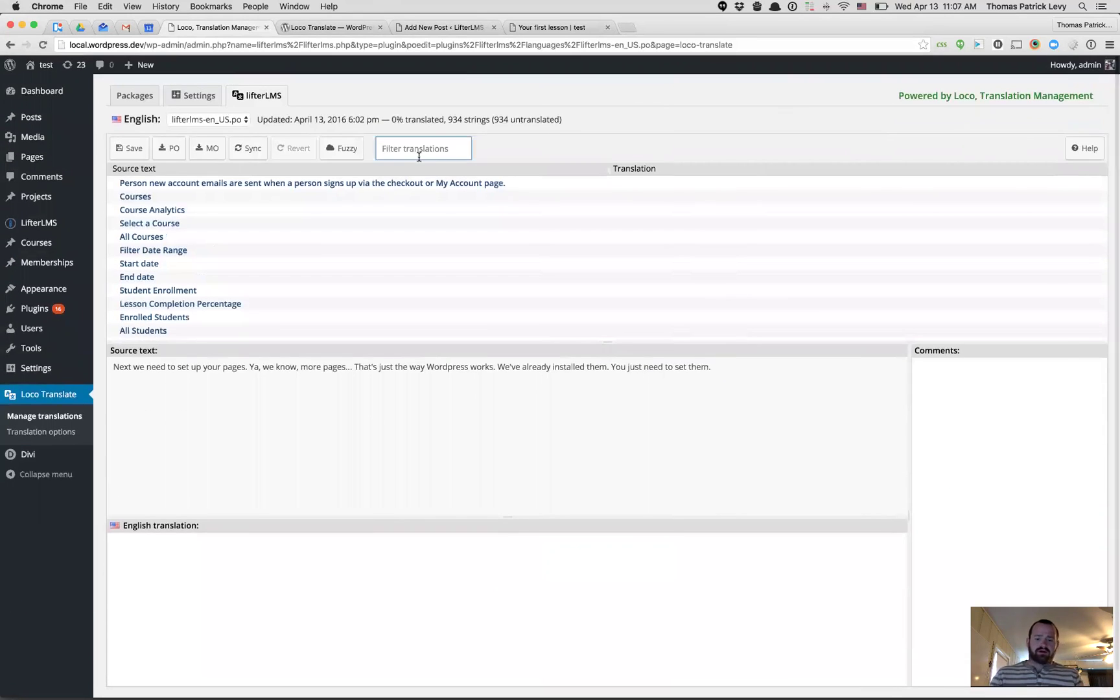
type("Mark")
key("BackSpace")
key("BackSpace")
key("BackSpace")
key("BackSpace")
key("BackSpace")
key("BackSpace")
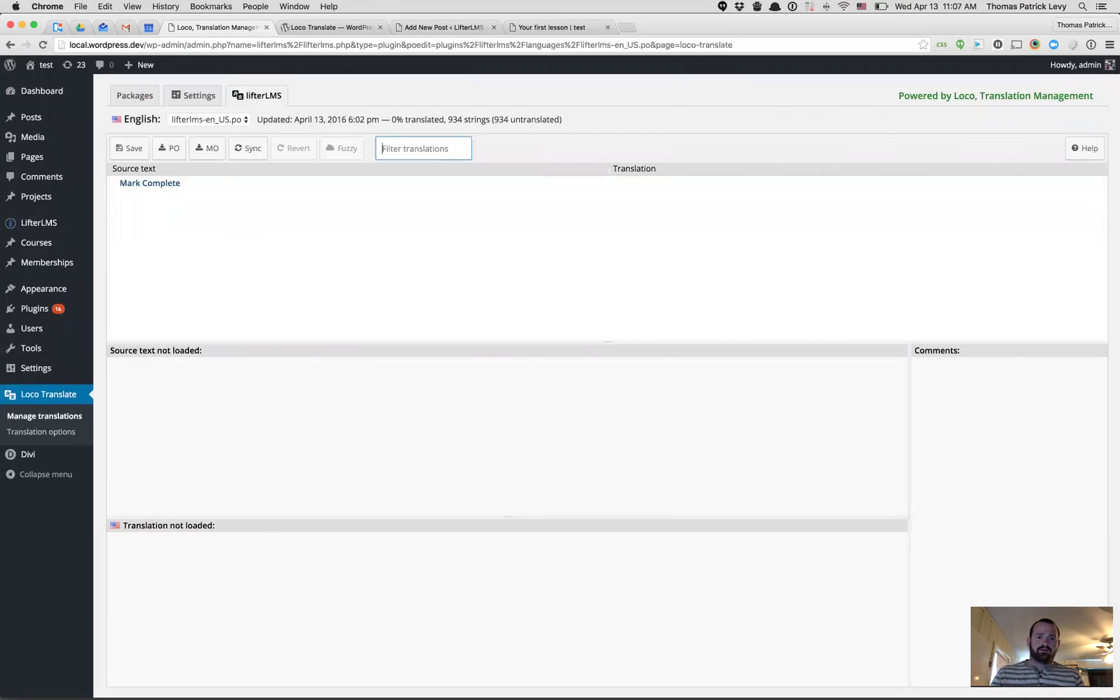
type("Mark")
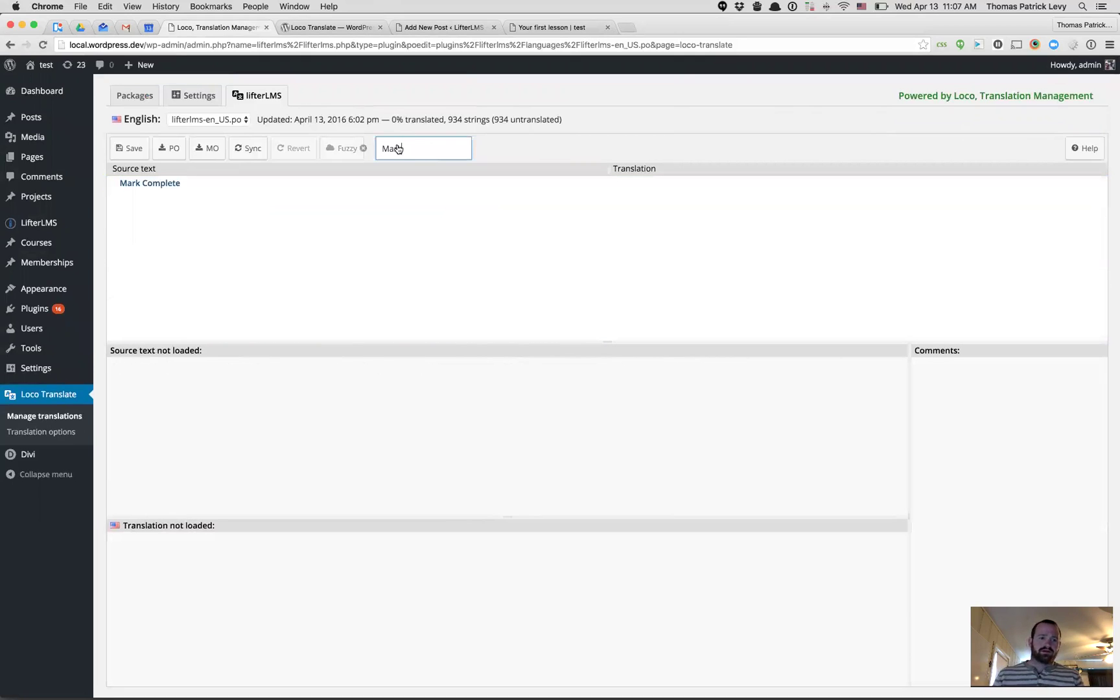
left_click(155, 185)
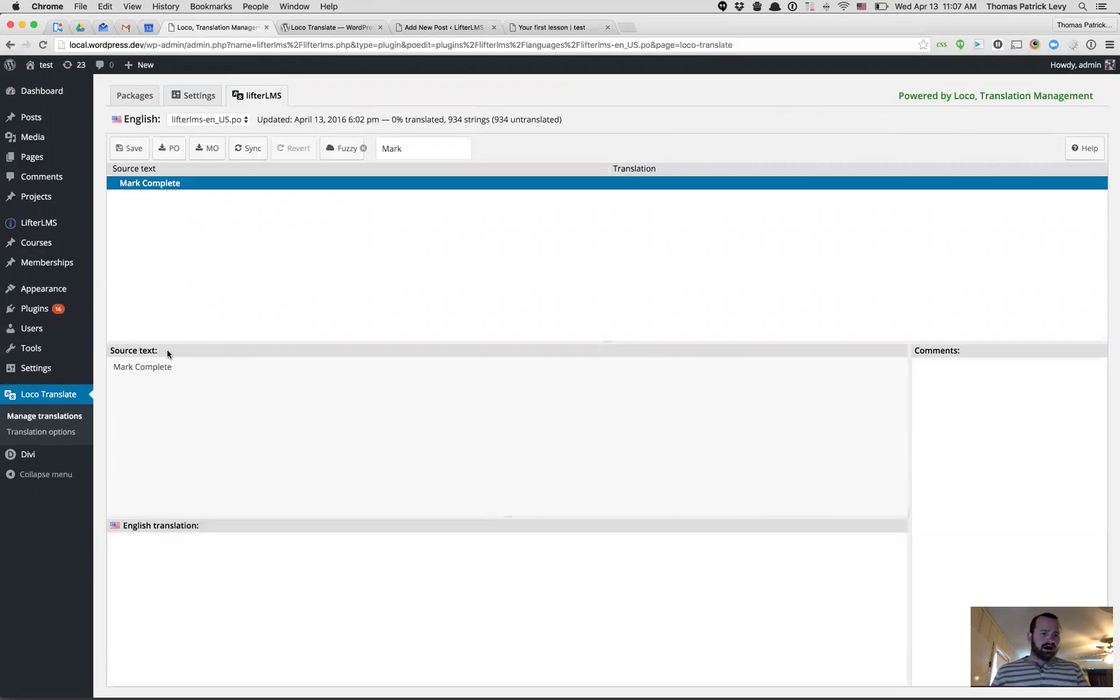
left_click(210, 567)
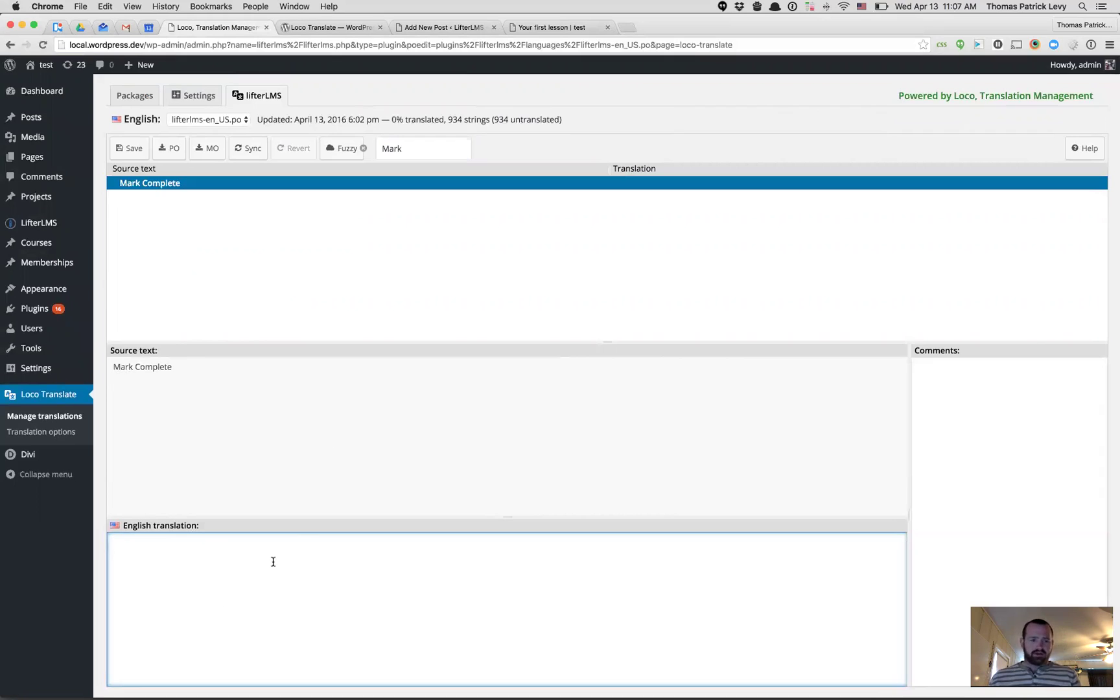
type("Complete!")
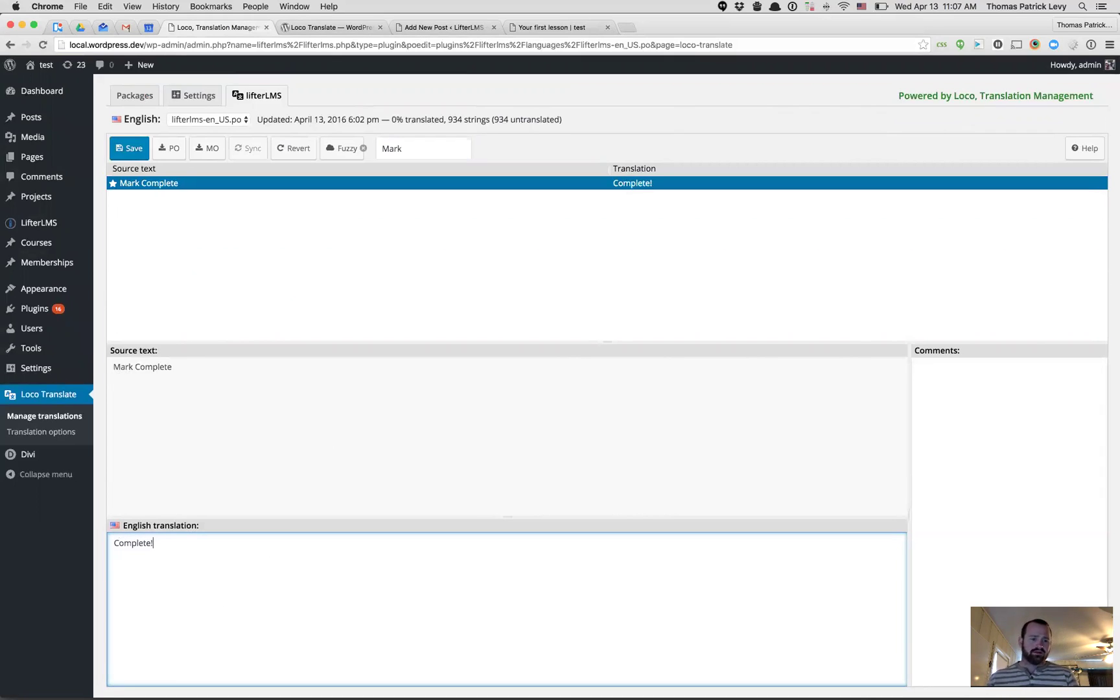
Save lifterlms-en_US.po and compile lifterlms-en_US.mo with the Complete! translation.
left_click(138, 154)
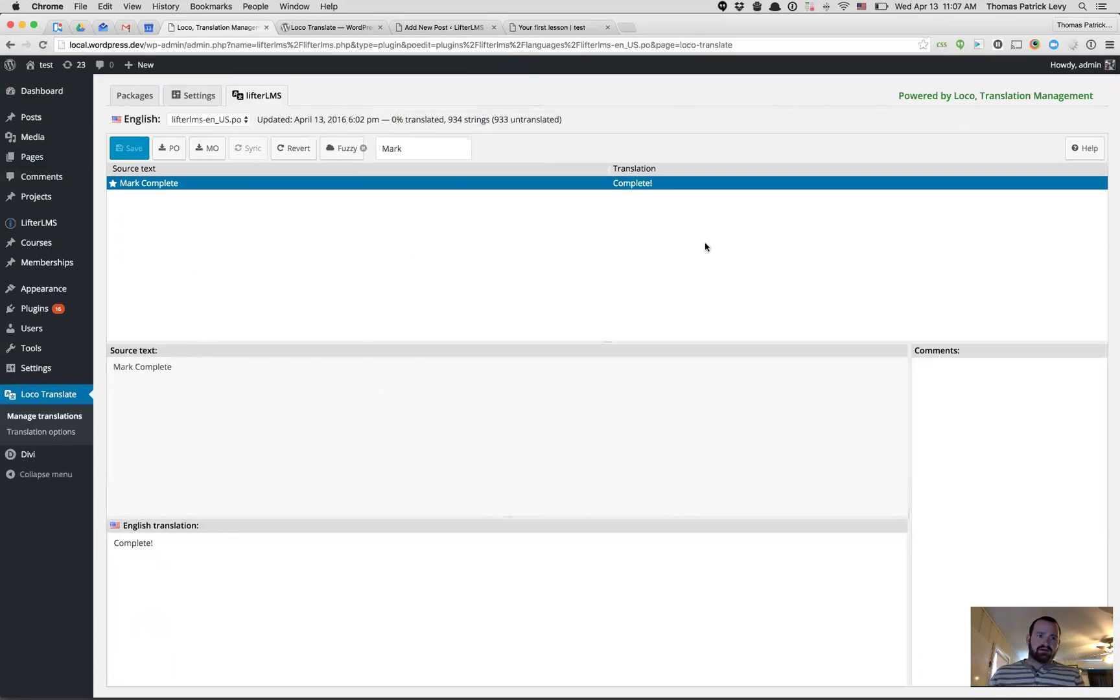
key("super+s")
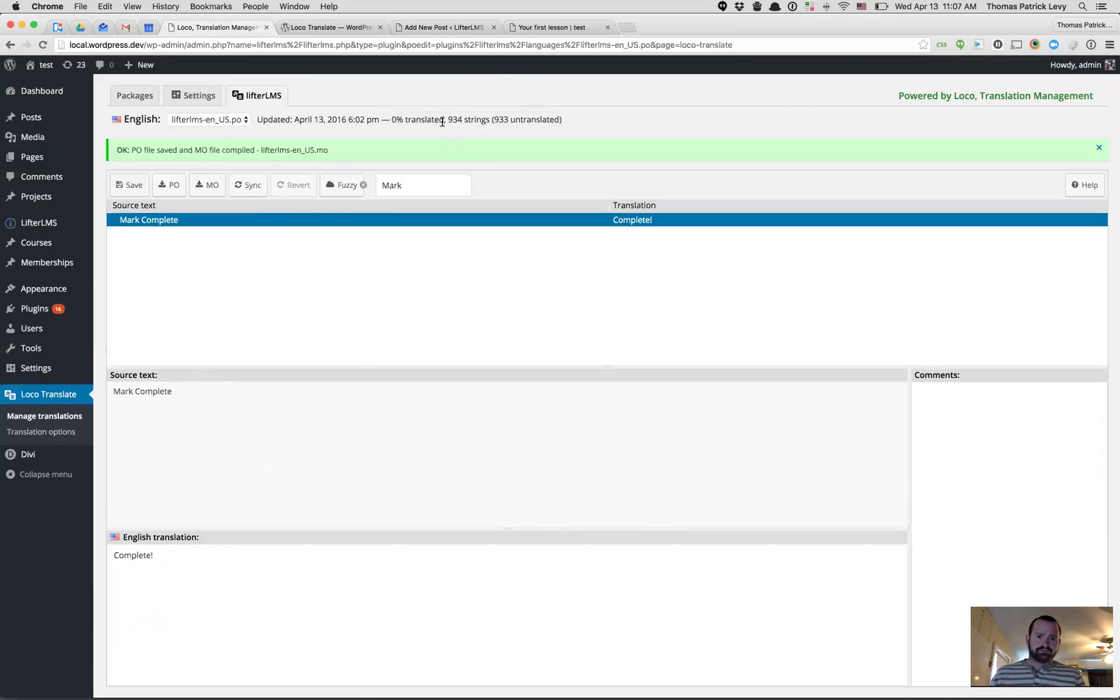
Reload the 'Your first lesson' page so its button reads Complete!
left_click(558, 27)
key("super+r")
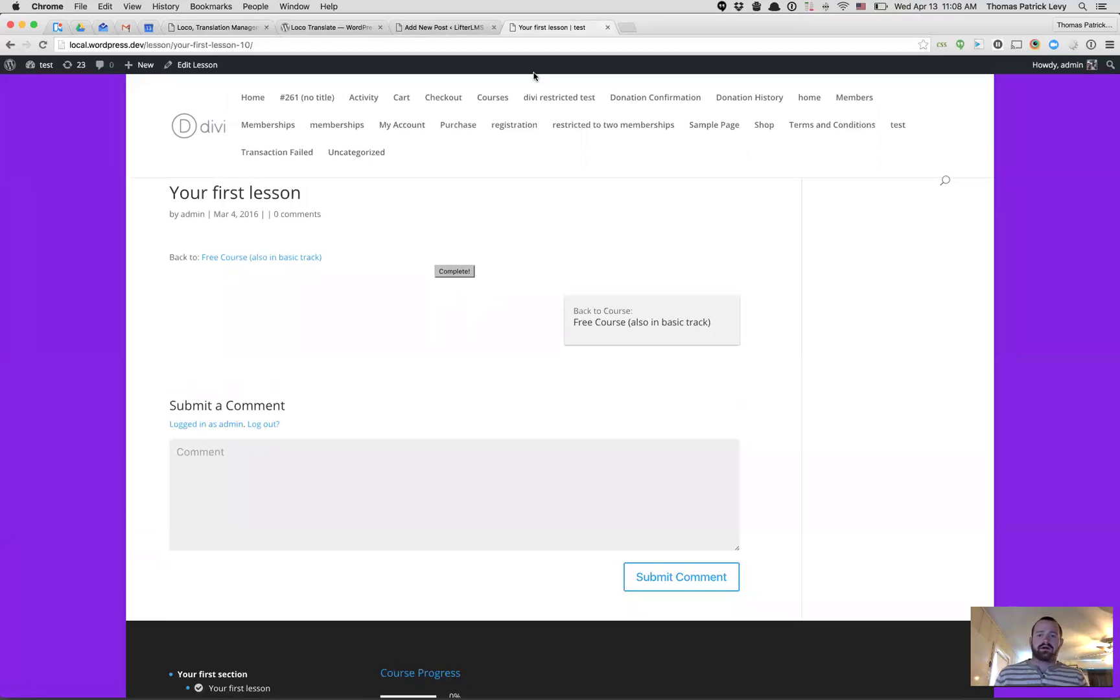
left_click(455, 26)
Look over the Loco Translate WordPress.org page and the other open tabs.
left_click(328, 28)
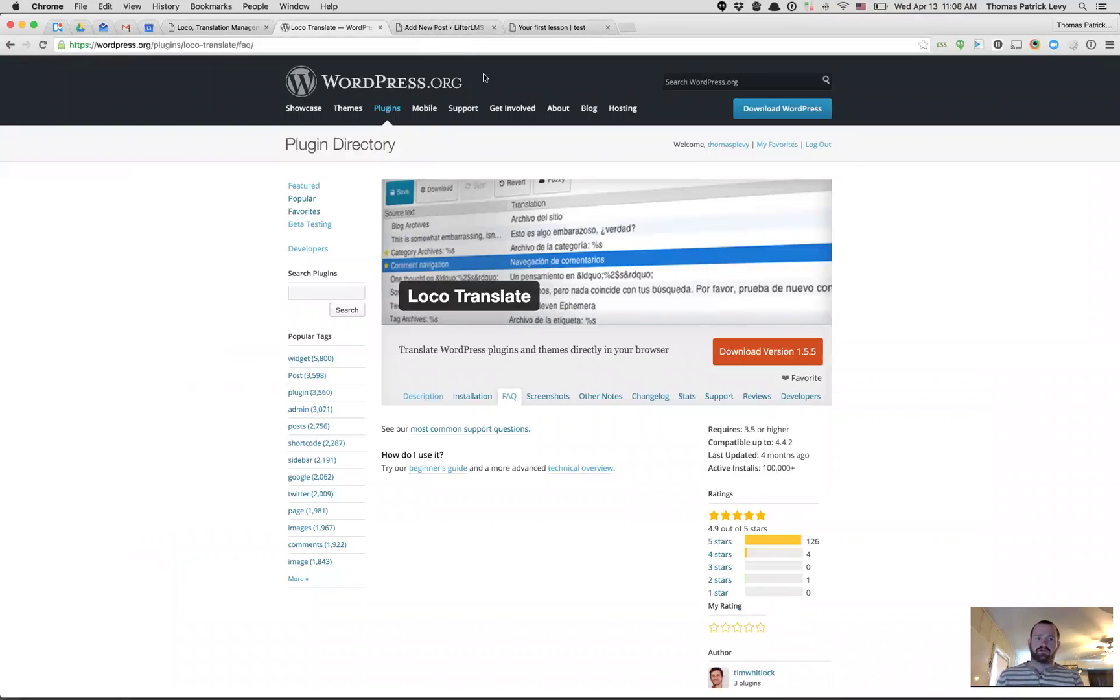
left_click(438, 28)
left_click(538, 28)
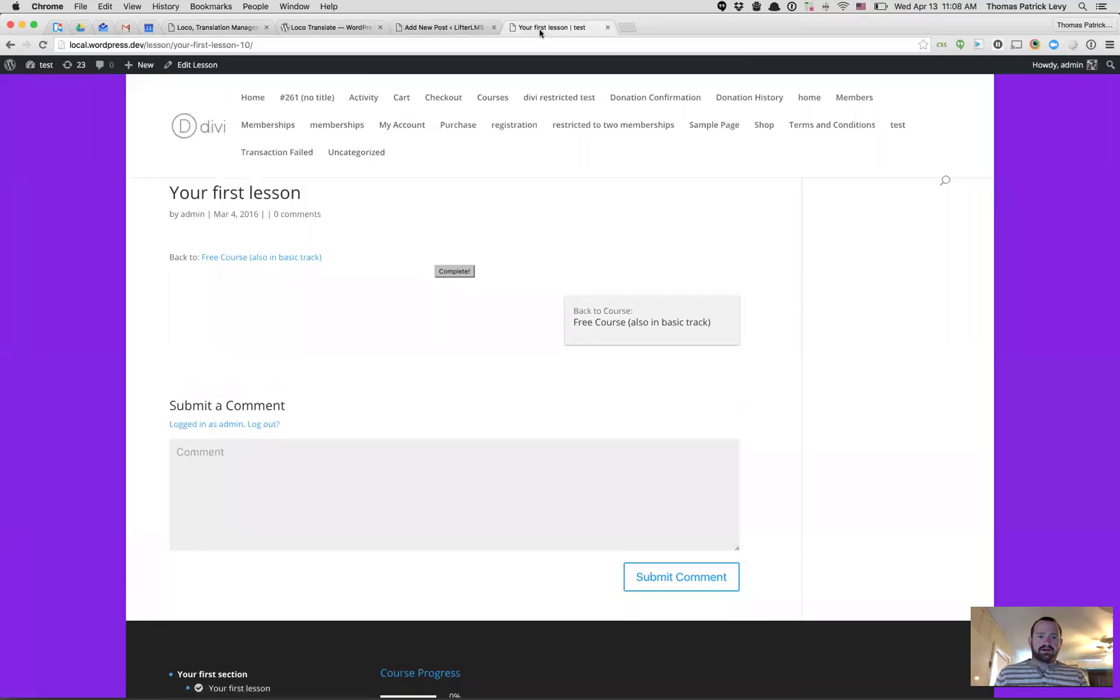
Clear the 'Mark' filter in the Loco editor and scroll the full LifterLMS string list.
left_click(307, 29)
left_click(233, 28)
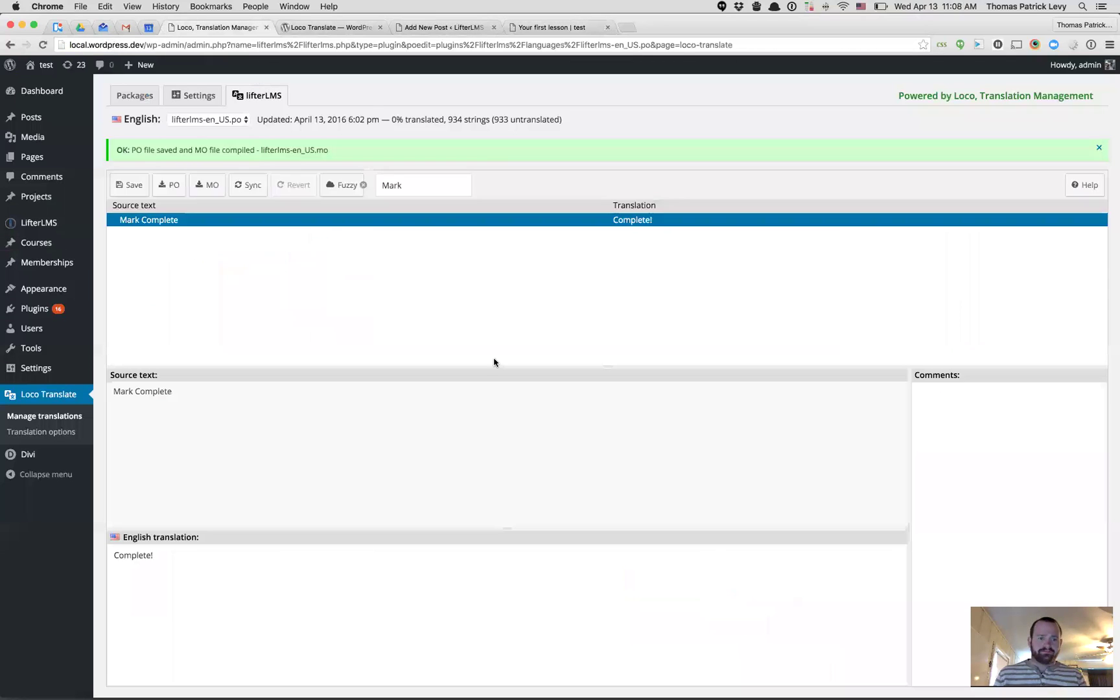
left_click(425, 158)
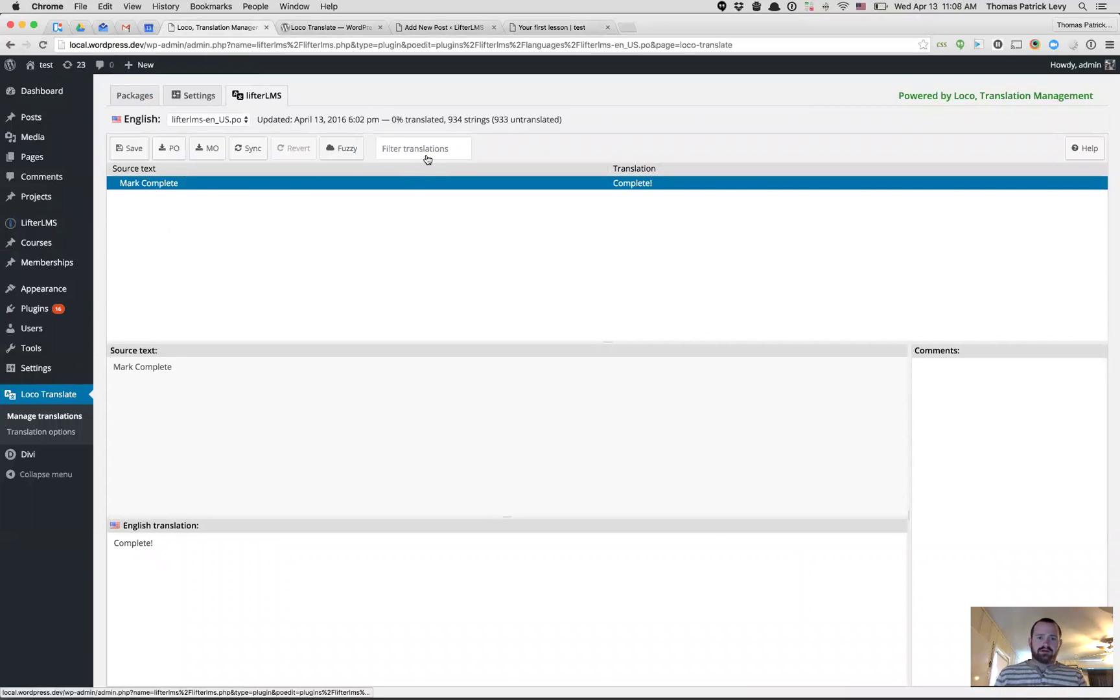
key("BackSpace")
key("BackSpace")
key("BackSpace")
key("BackSpace")
scroll(358, 221, "down", 3)
scroll(359, 221, "up", 10)
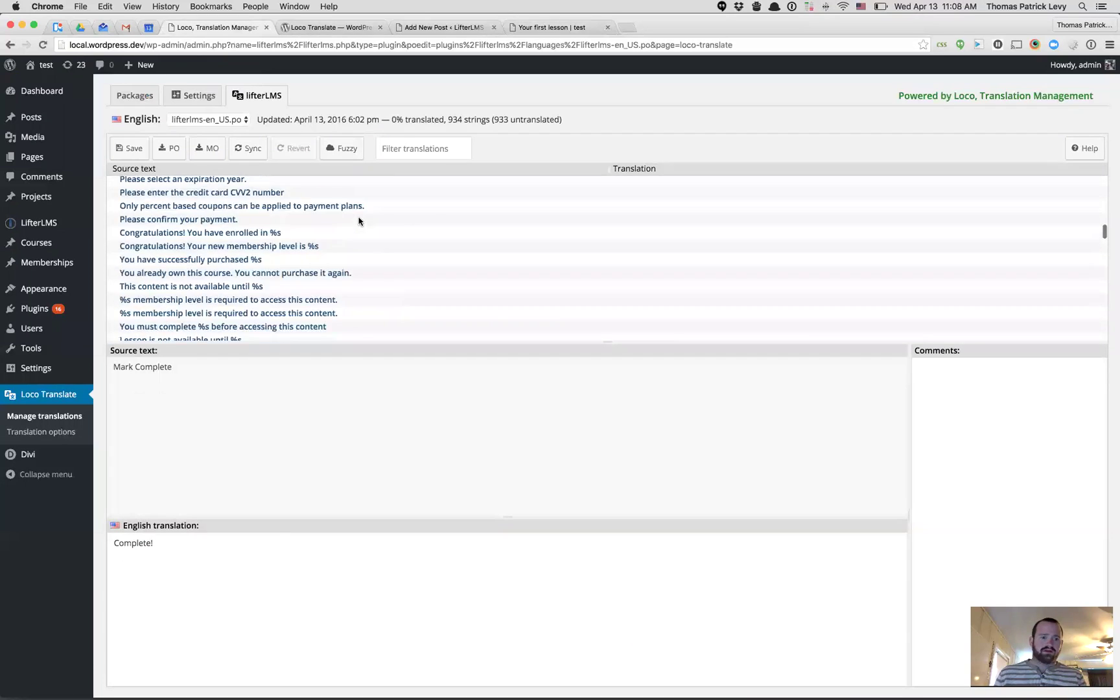
scroll(359, 221, "up", 10)
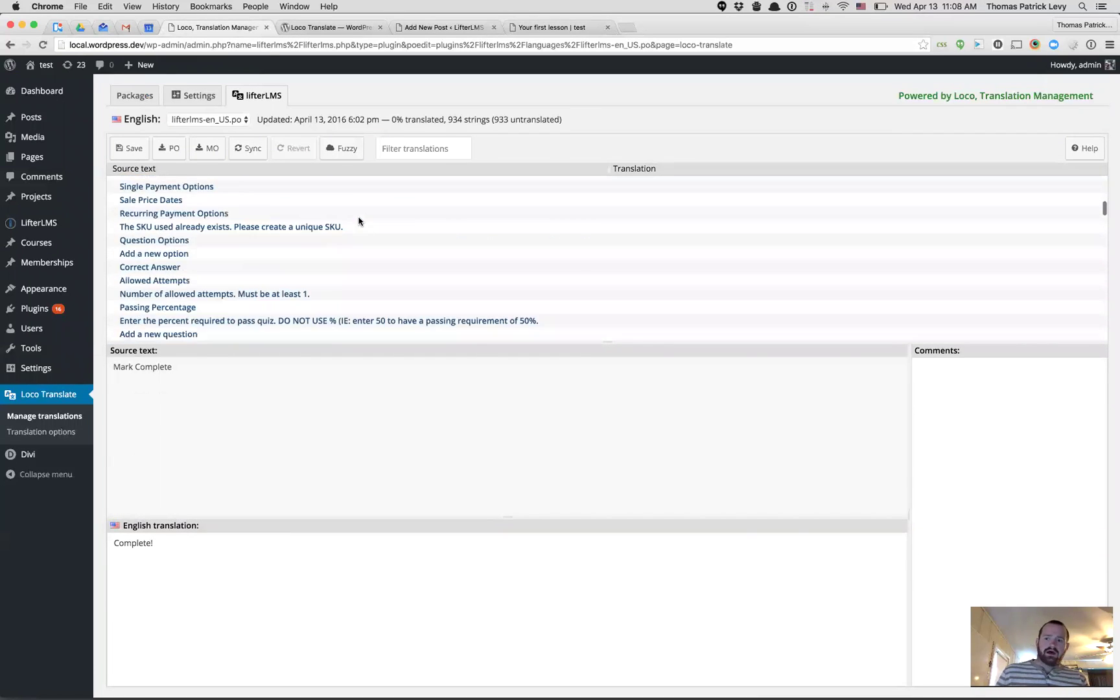